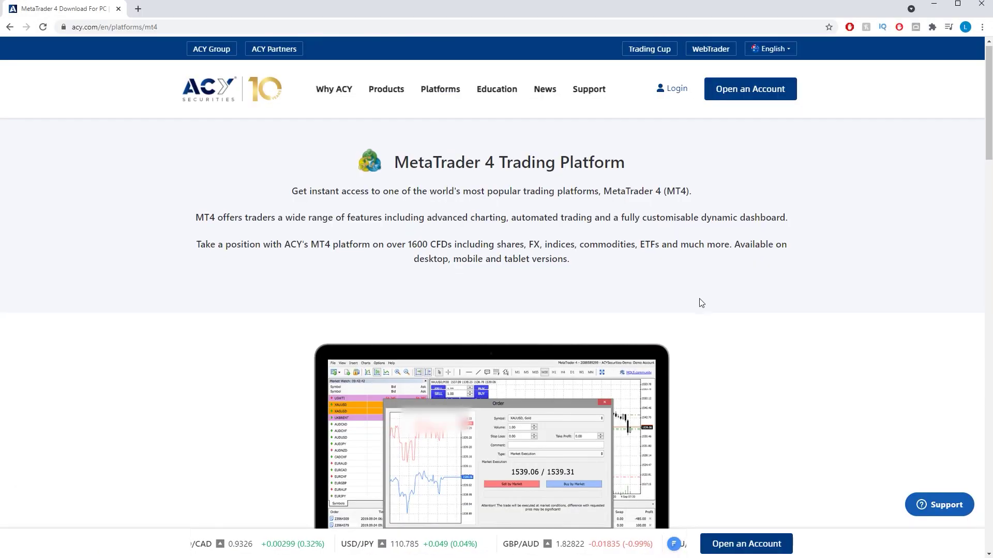
Step: Open ACY Securities' account registration page, sign up for a demo, and download the MT4 installer
{"action": "scroll", "coordinate": [701, 303], "scroll_direction": "down", "scroll_amount": 20}
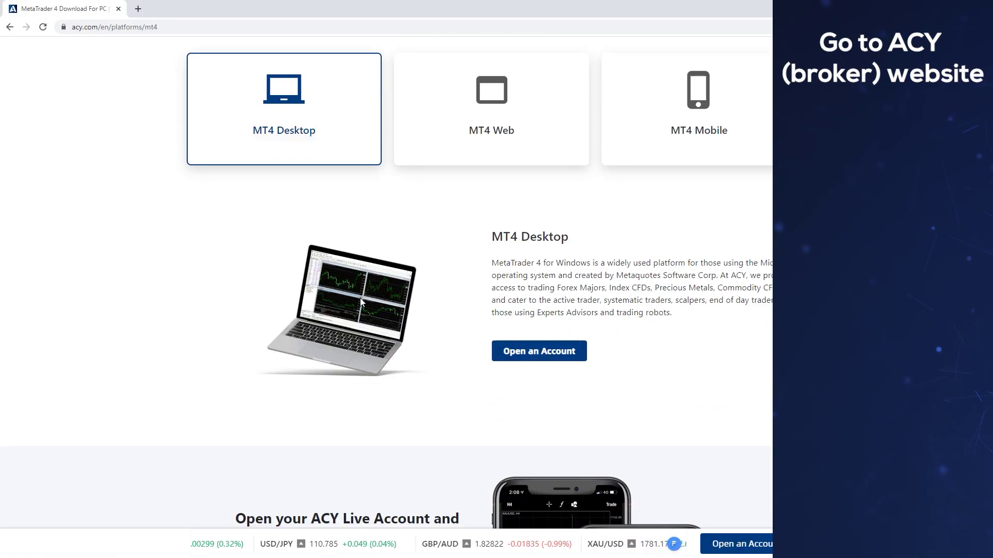
{"action": "left_click", "coordinate": [567, 350]}
{"action": "scroll", "coordinate": [567, 235], "scroll_direction": "down", "scroll_amount": 5}
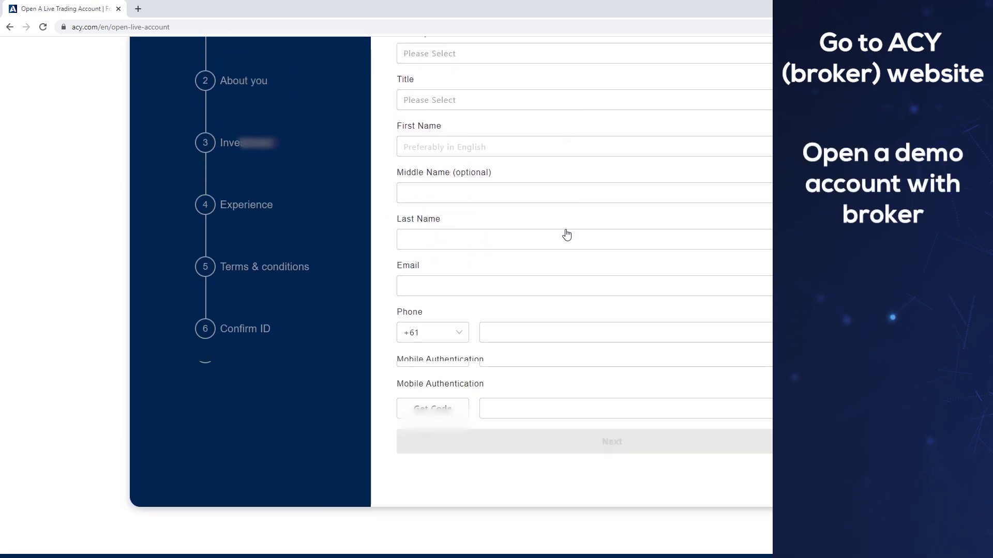
{"action": "scroll", "coordinate": [687, 284], "scroll_direction": "down", "scroll_amount": 3}
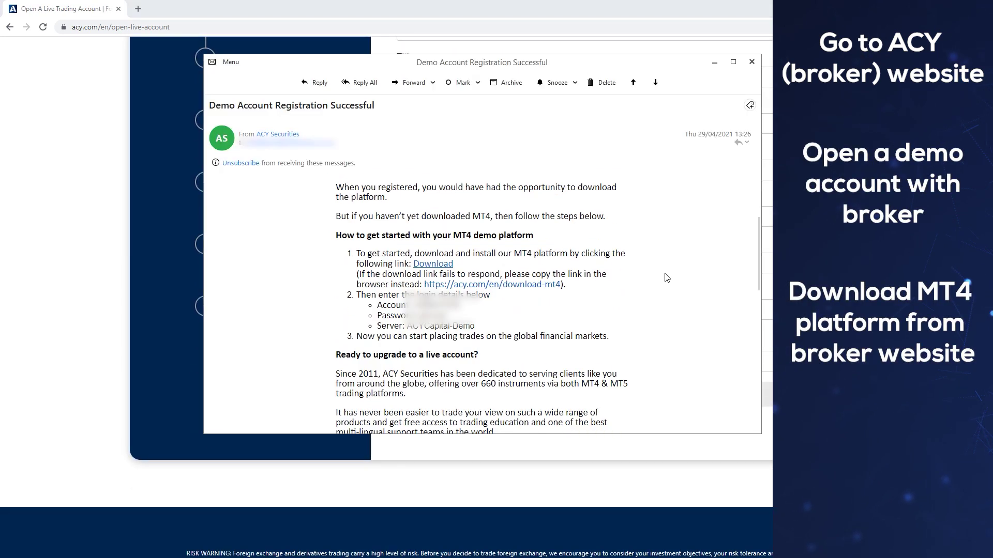
{"action": "left_click", "coordinate": [433, 264]}
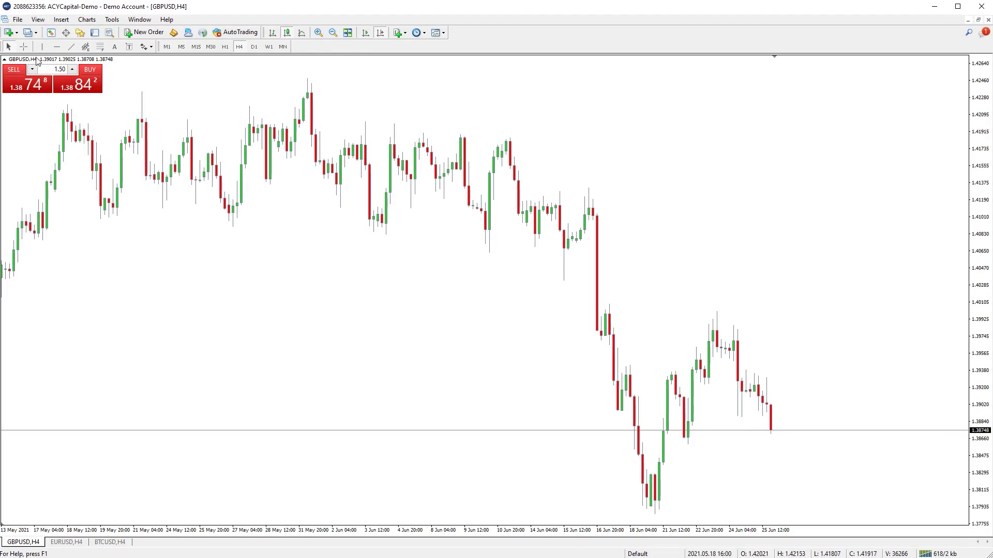
Step: Turn on crosshair mode and measure from an earlier candle to the latest one (45 bars, 261.6 pips)
{"action": "key", "text": "ctrl+f"}
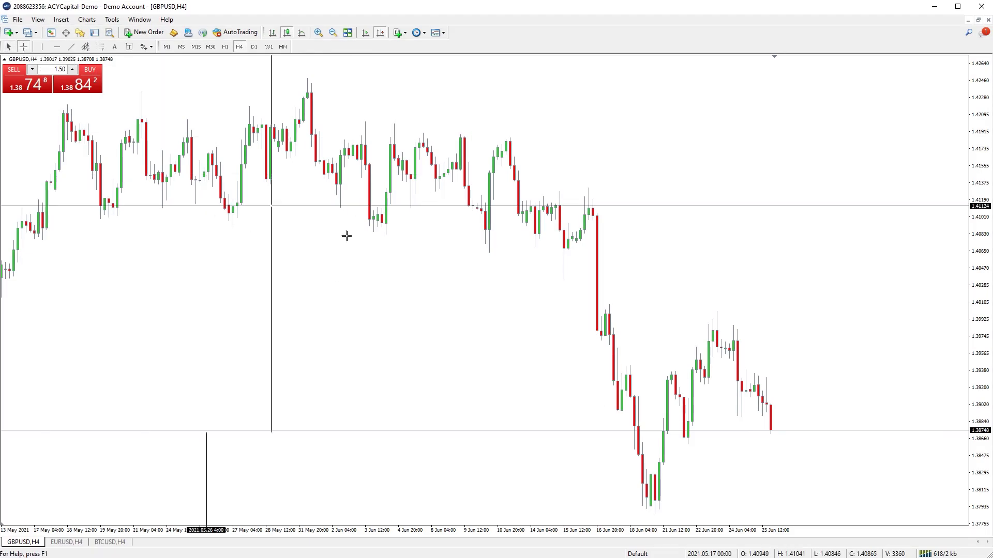
{"action": "left_click_drag", "start_coordinate": [590, 186], "coordinate": [773, 433]}
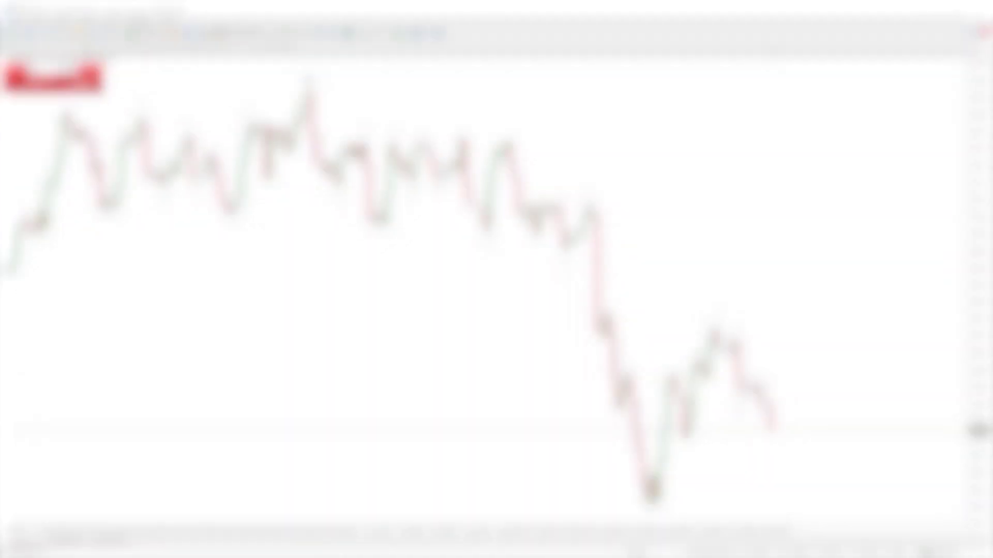
Step: Draw a falling trendline from the 31 May peak and copy it lower as a parallel line
{"action": "left_click_drag", "start_coordinate": [308, 78], "coordinate": [511, 139]}
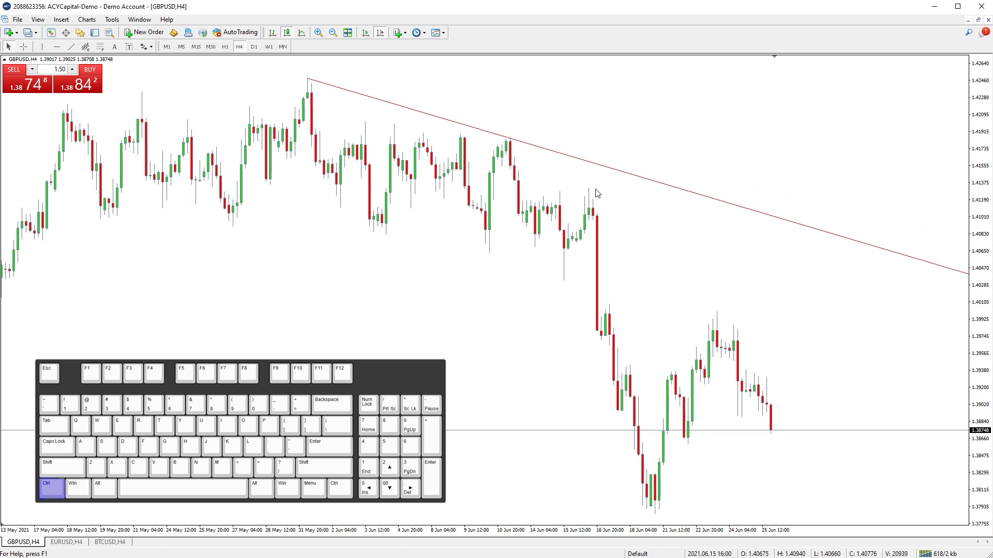
{"action": "double_click", "coordinate": [583, 164]}
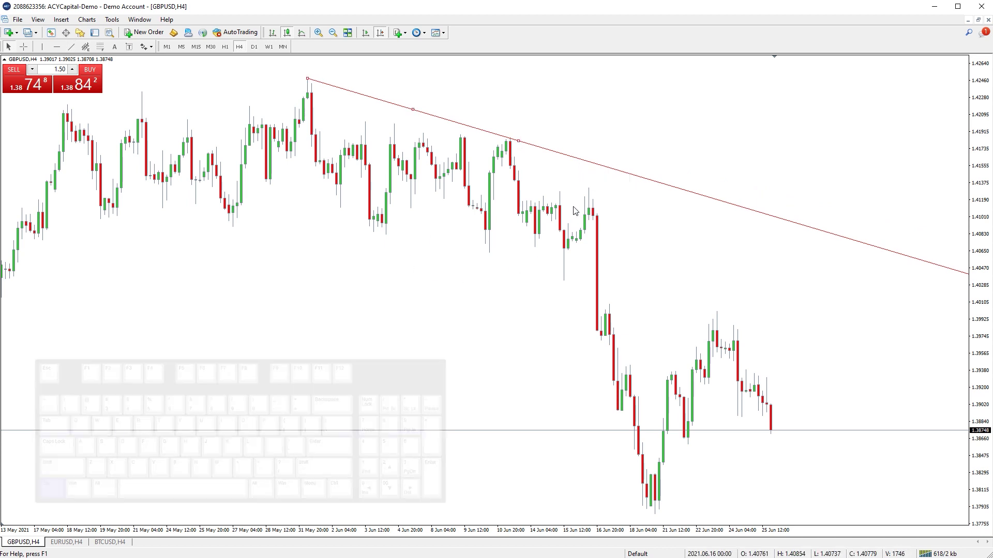
{"action": "left_click_drag", "start_coordinate": [559, 155], "coordinate": [435, 246]}
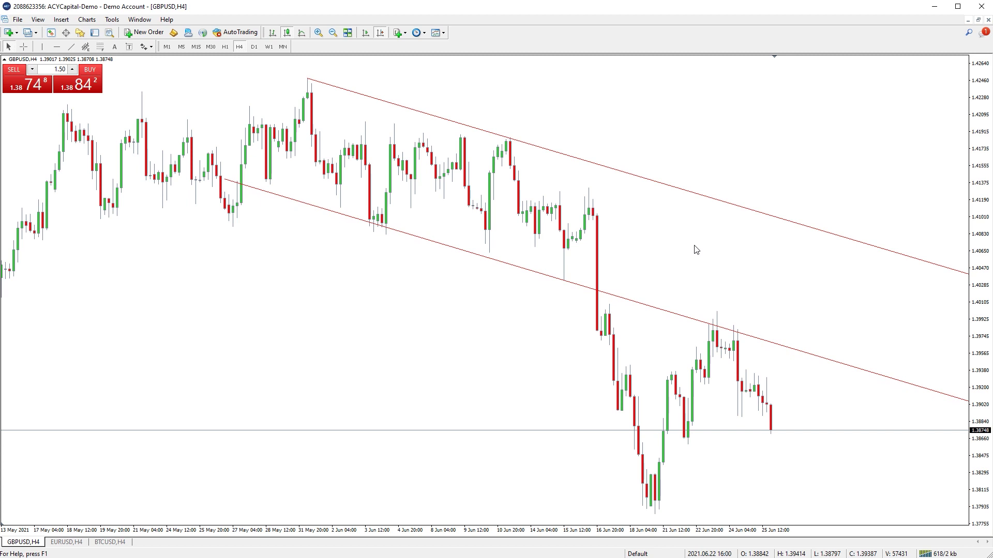
Step: Steepen the lower copied line and move its left end up and to the left
{"action": "double_click", "coordinate": [492, 264]}
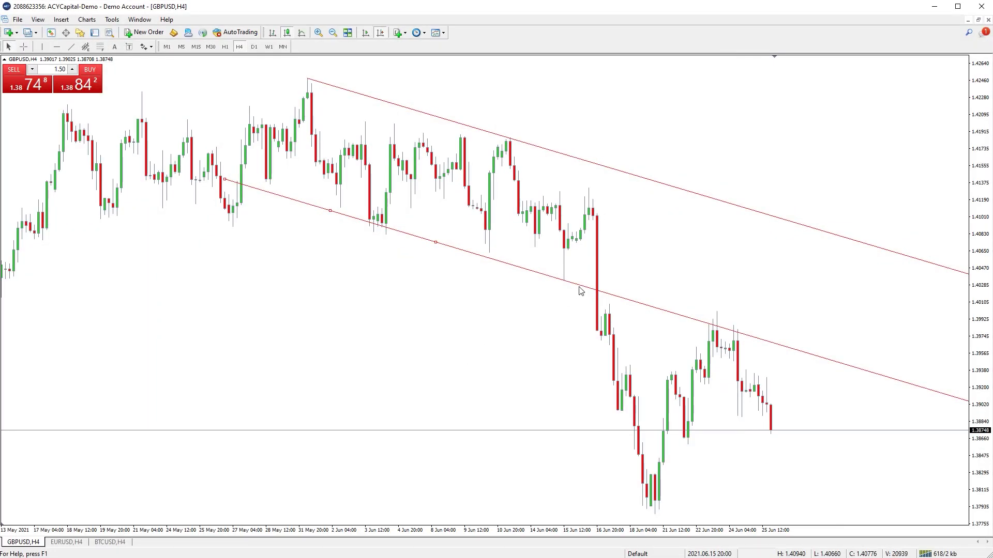
{"action": "left_click_drag", "start_coordinate": [578, 290], "coordinate": [602, 421]}
{"action": "key", "text": "alt"}
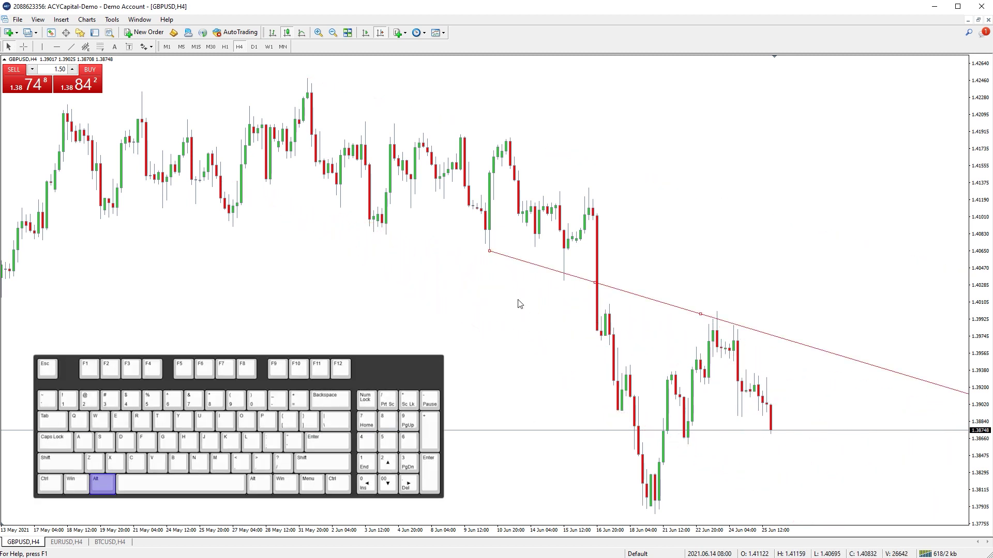
{"action": "left_click_drag", "start_coordinate": [490, 252], "coordinate": [266, 190]}
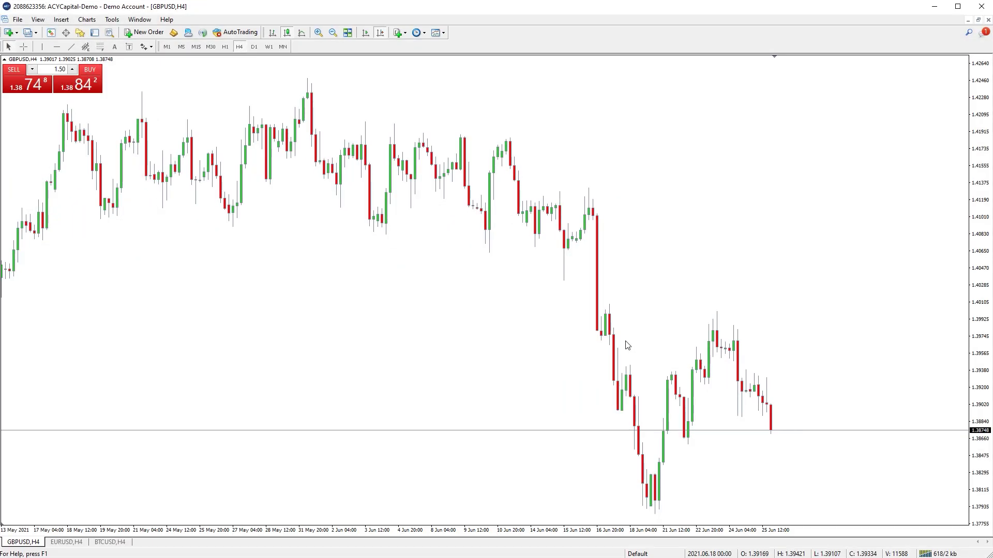
Step: Toggle the chart grid, then turn period separators on, off and back on
{"action": "key", "text": "ctrl+g"}
{"action": "key", "text": "ctrl+y"}
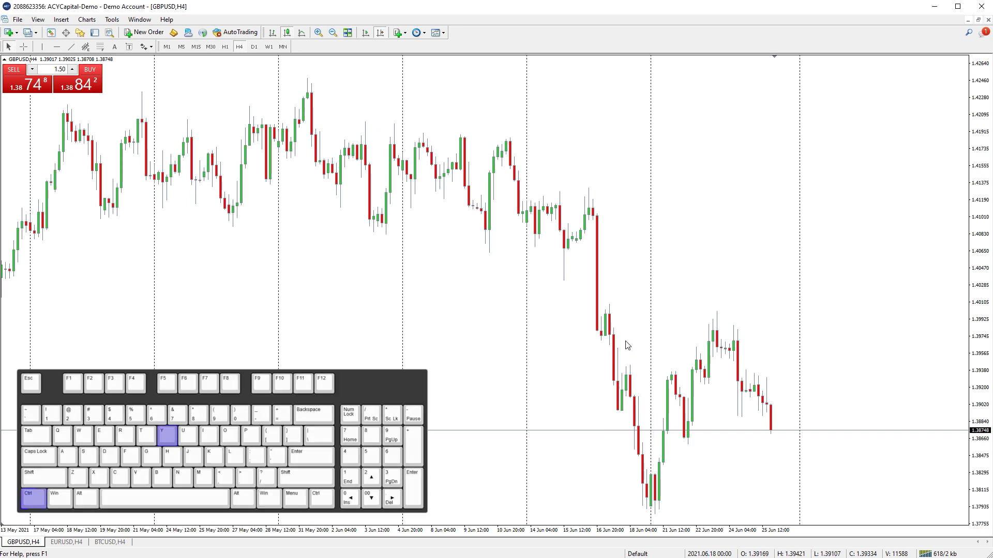
{"action": "key", "text": "ctrl+y"}
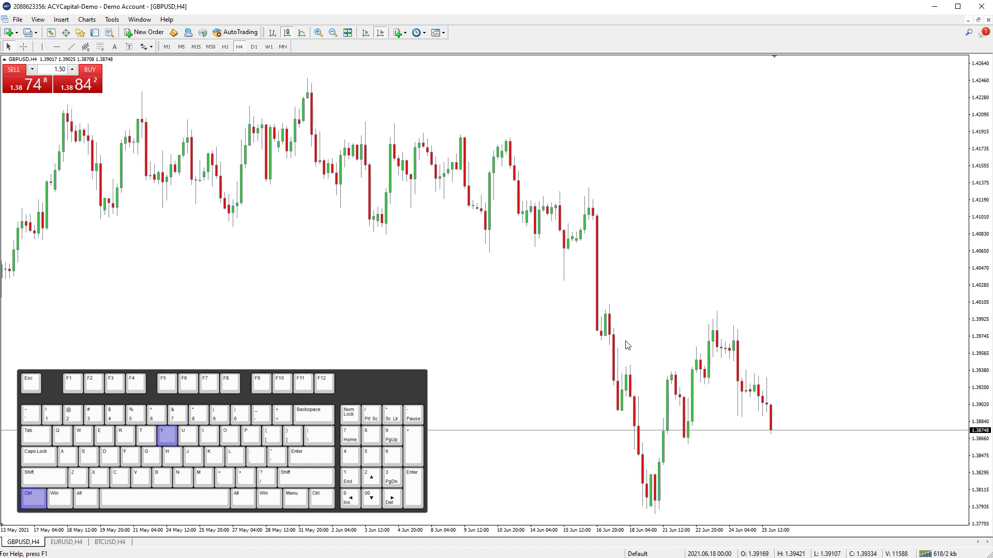
{"action": "key", "text": "ctrl+y"}
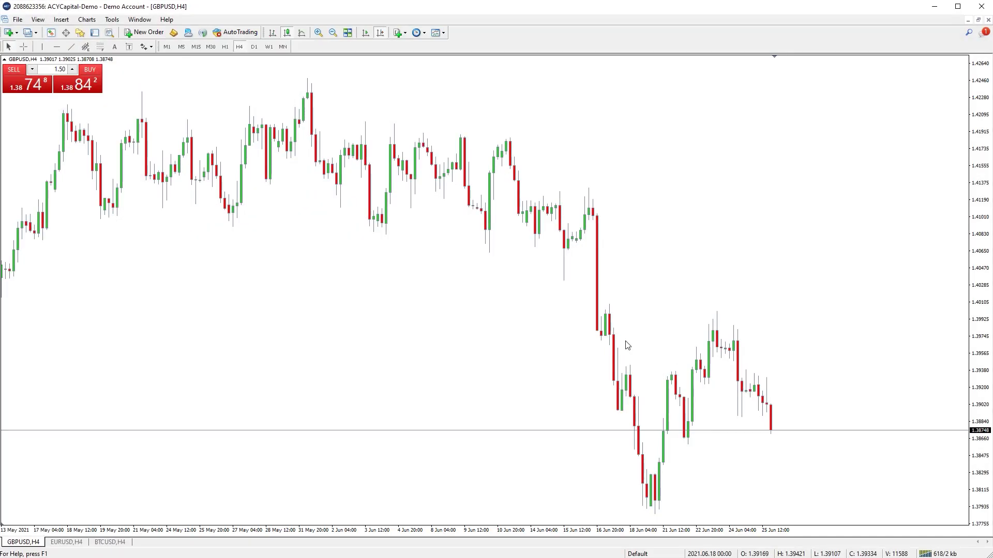
Step: Close the GBPUSD, EURUSD and BTCUSD chart windows
{"action": "key", "text": "ctrl+F4"}
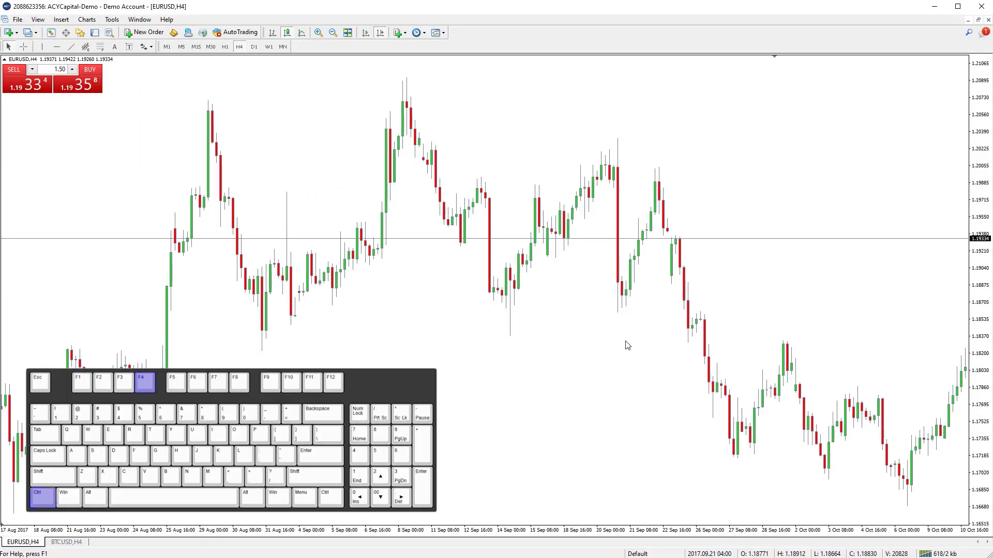
{"action": "key", "text": "ctrl+F4"}
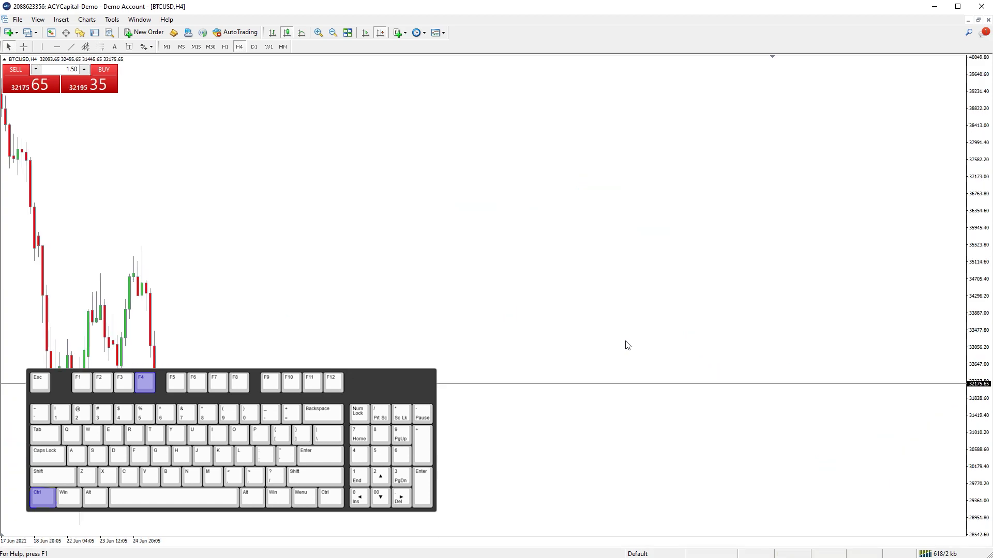
{"action": "key", "text": "ctrl+F4"}
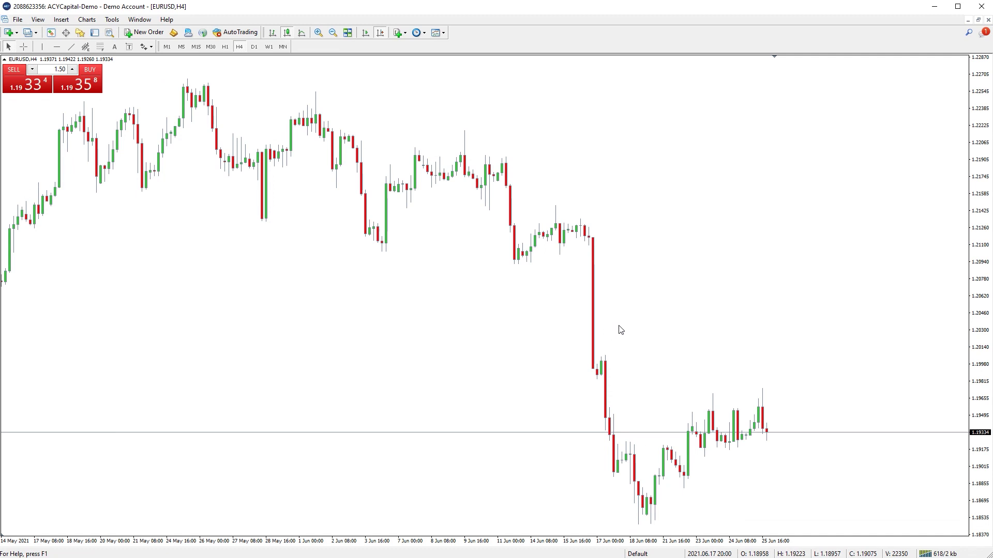
Step: Show, hide and reopen the Terminal panel with the trade list
{"action": "key", "text": "ctrl+t"}
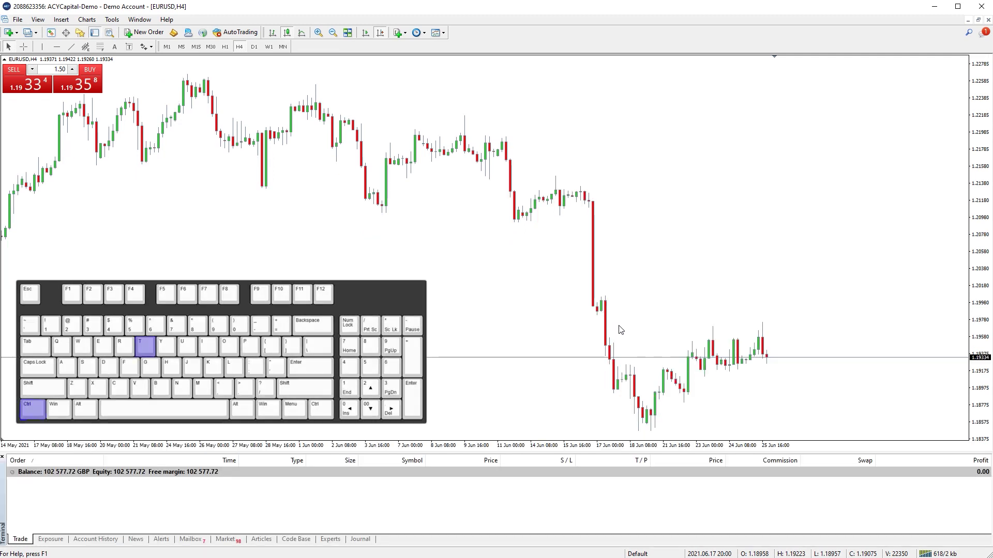
{"action": "key", "text": "ctrl+t"}
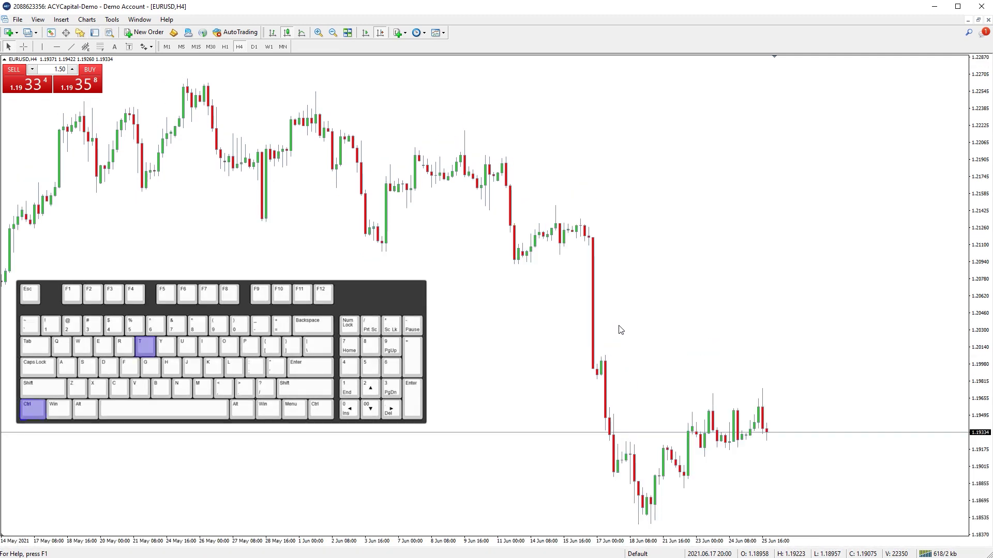
{"action": "key", "text": "ctrl+t"}
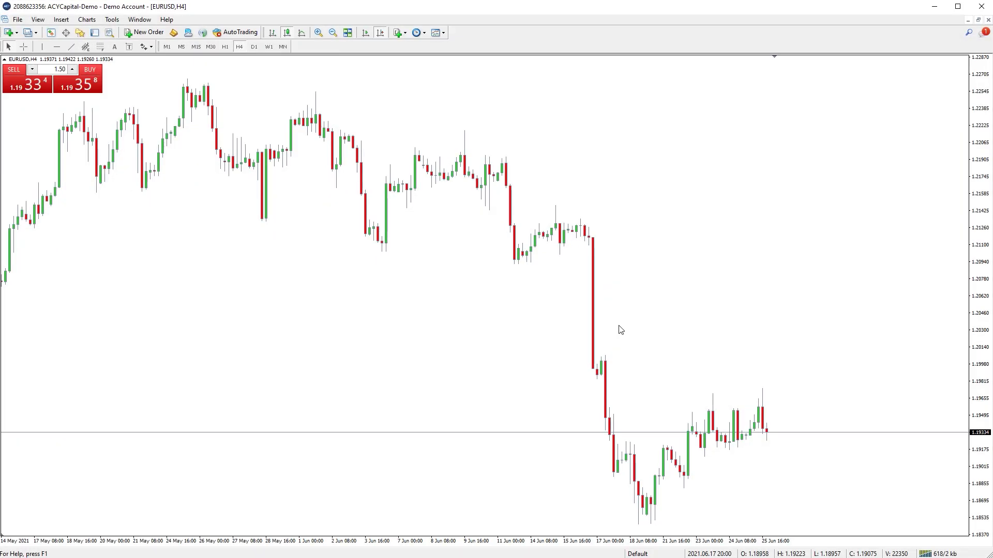
Step: Show, hide and reopen the Navigator panel
{"action": "key", "text": "ctrl+n"}
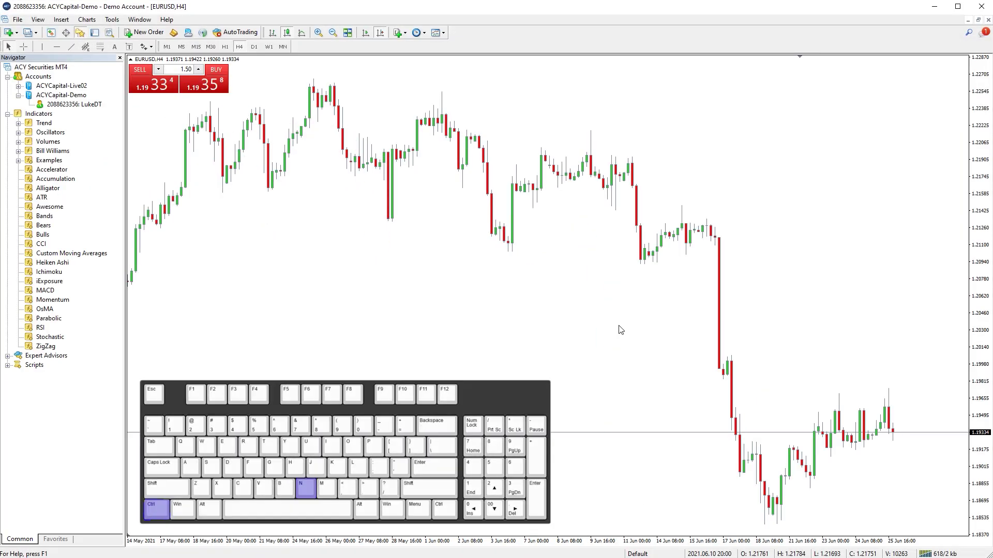
{"action": "key", "text": "ctrl+n"}
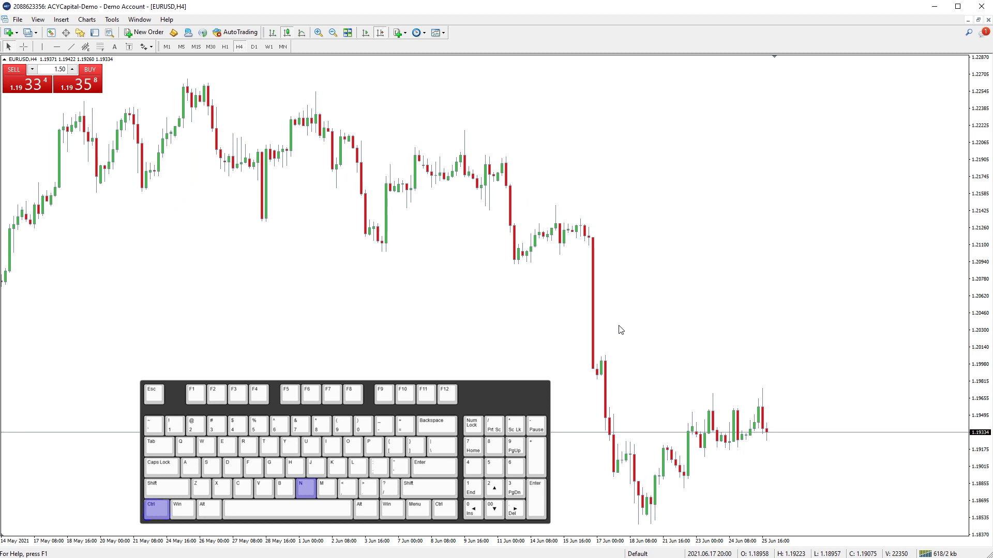
{"action": "key", "text": "ctrl+n"}
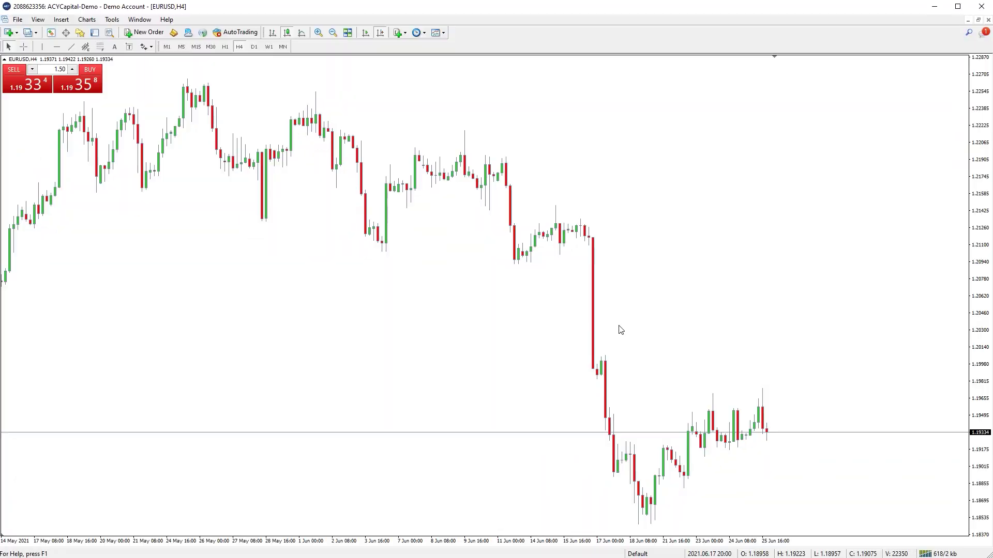
Step: Toggle the Market Watch list on, off and back on to widen the chart
{"action": "key", "text": "ctrl+m"}
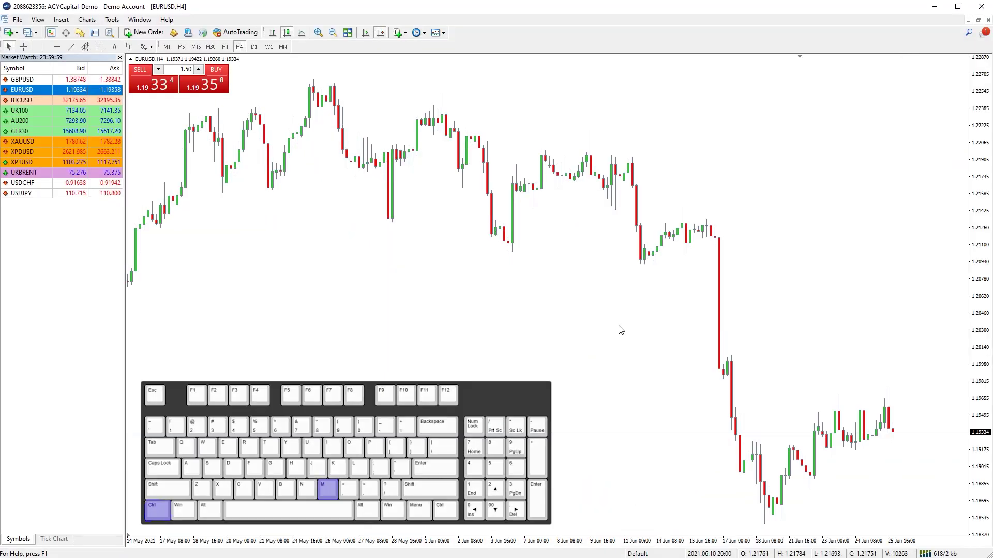
{"action": "key", "text": "ctrl+m"}
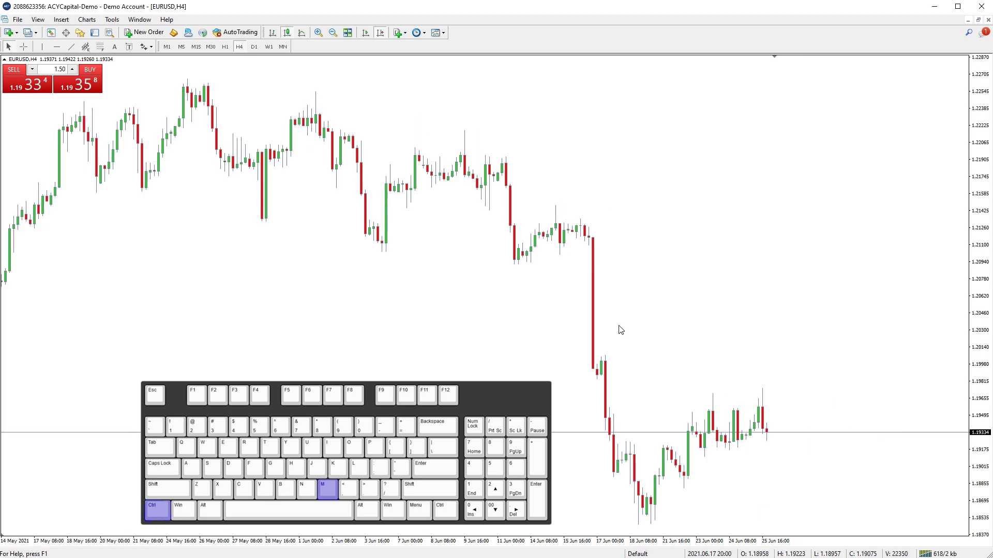
{"action": "key", "text": "ctrl+m"}
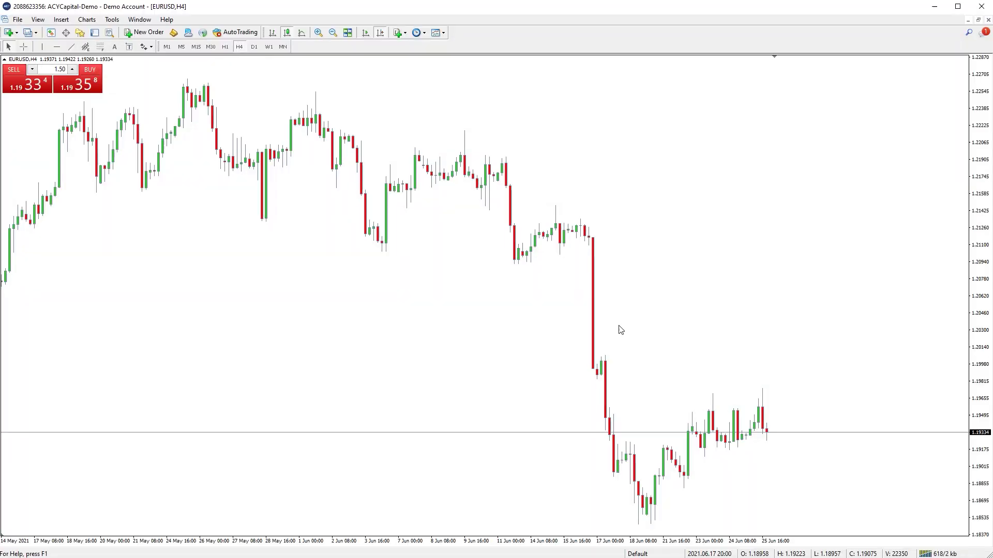
Step: Open the Data Window, then switch the chart to bars, candlesticks, line, and back to bars
{"action": "key", "text": "ctrl+d"}
{"action": "key", "text": "alt+1"}
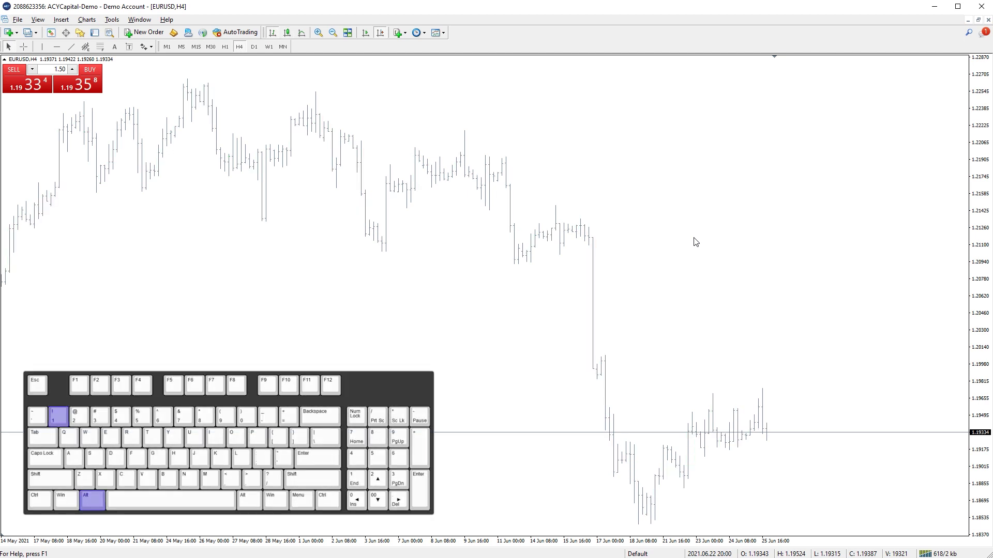
{"action": "key", "text": "alt+2"}
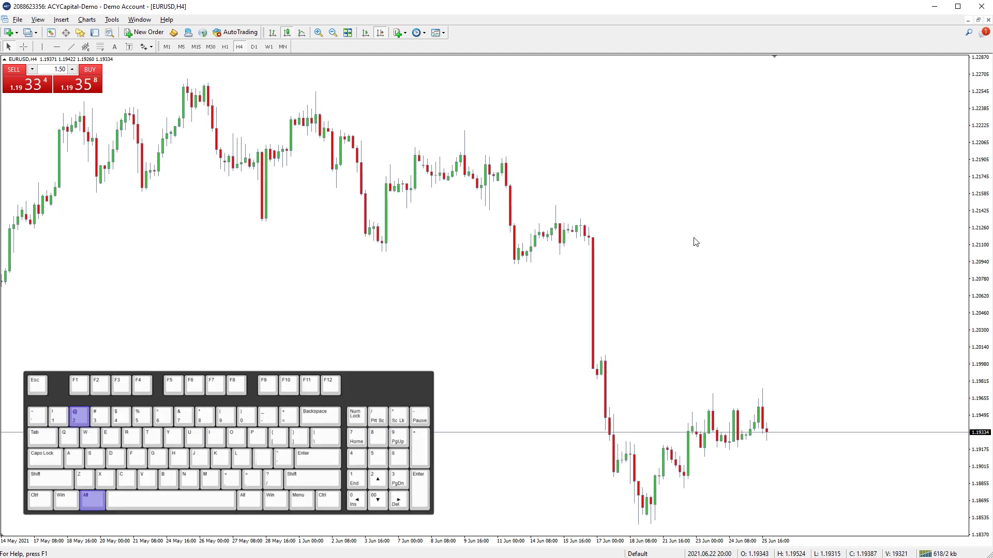
{"action": "key", "text": "alt+3"}
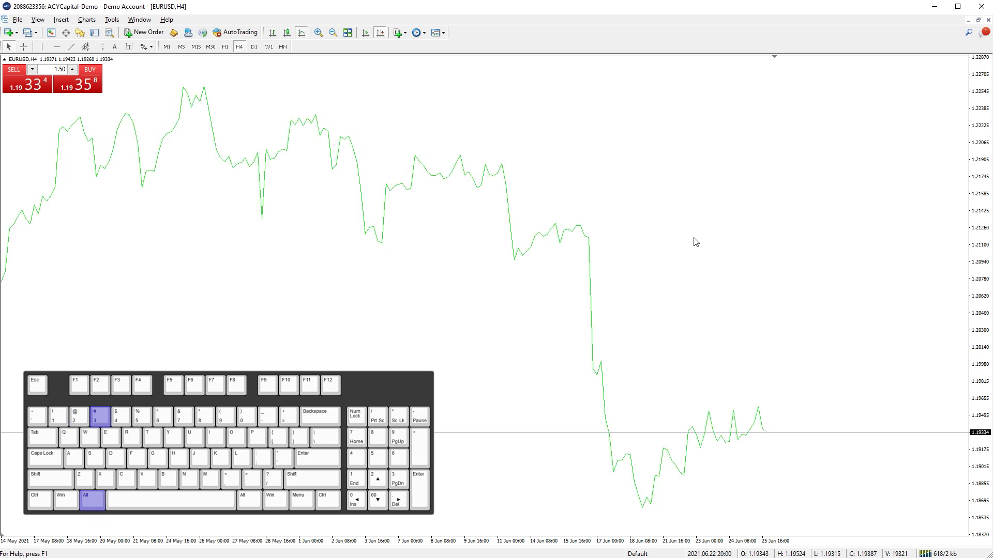
{"action": "key", "text": "alt+1"}
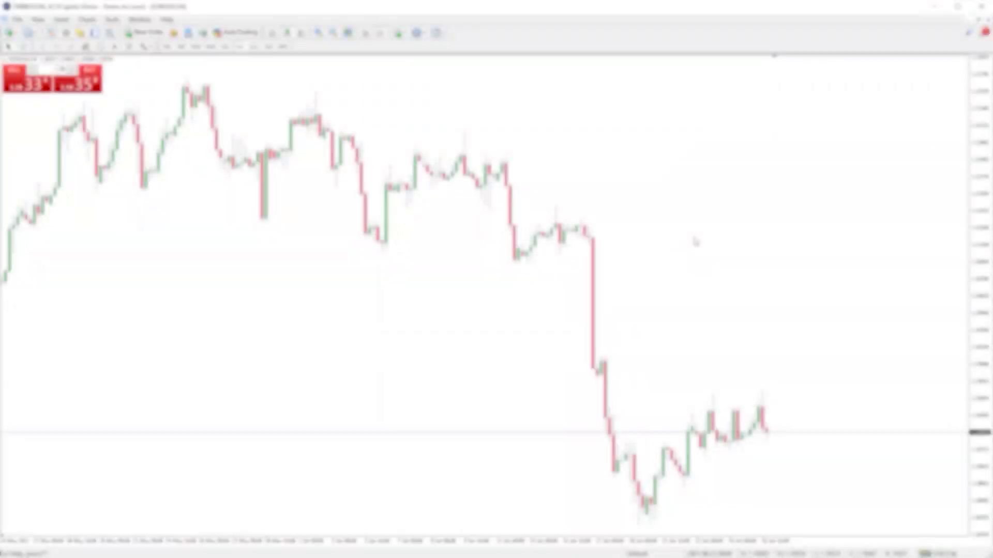
Step: Open a new EURUSD order ticket, then enter and leave full-screen chart mode
{"action": "key", "text": "F9"}
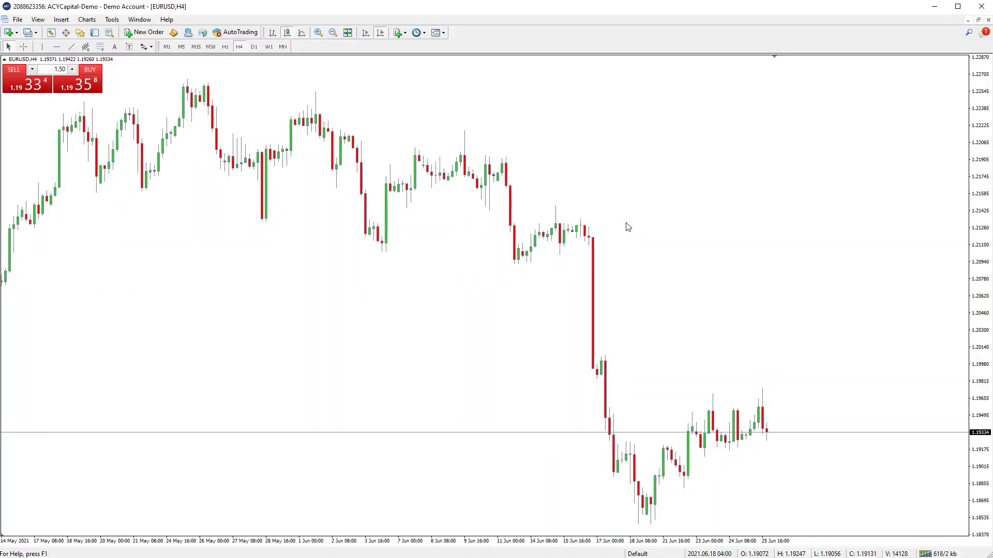
{"action": "key", "text": "F11"}
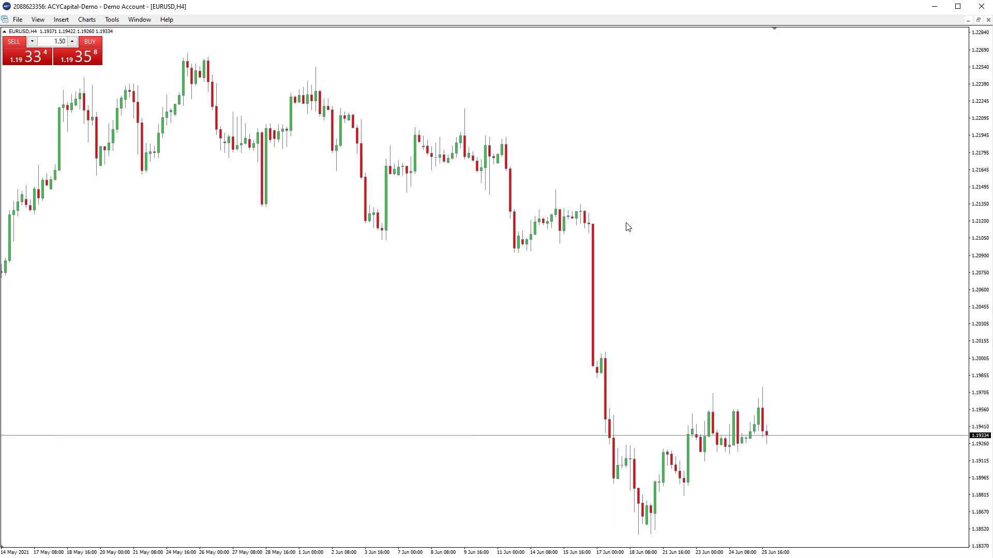
{"action": "key", "text": "F11"}
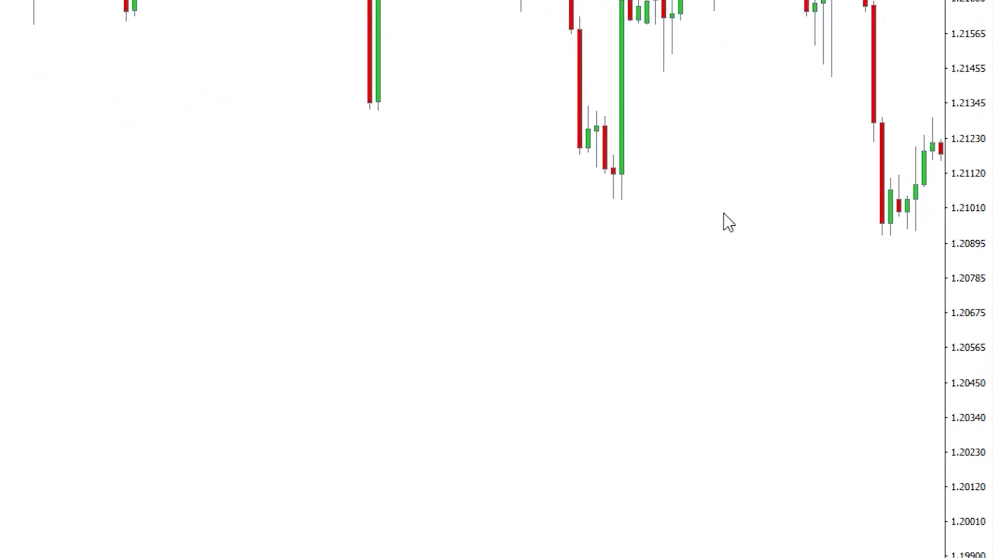
Step: Advance the EURUSD chart four bars with F12, then step back three bars with Shift+F12
{"action": "key", "text": "F12"}
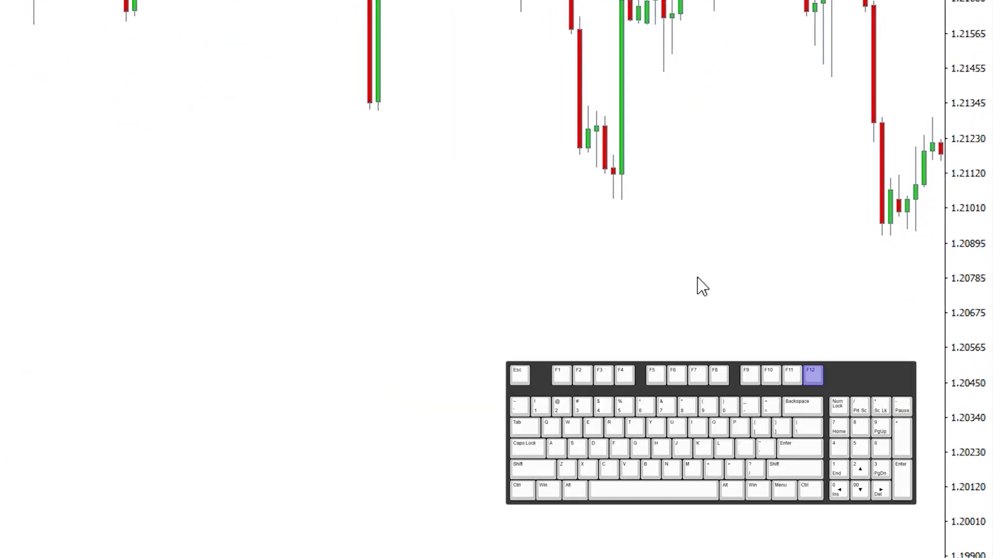
{"action": "key", "text": "F12"}
{"action": "key", "text": "F12"}
{"action": "key", "text": "F12"}
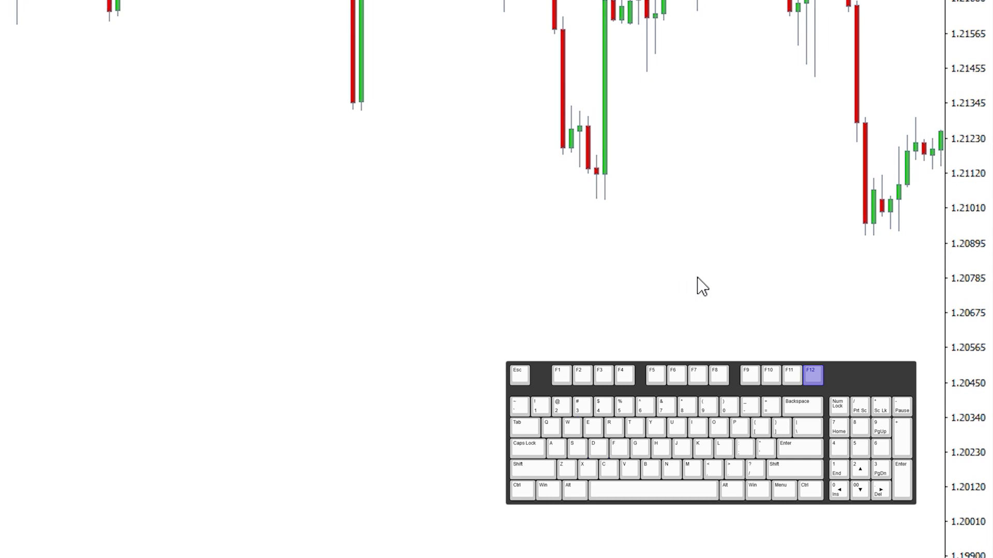
{"action": "key", "text": "F12"}
{"action": "key", "text": "F12"}
{"action": "key", "text": "F12"}
{"action": "key", "text": "F12"}
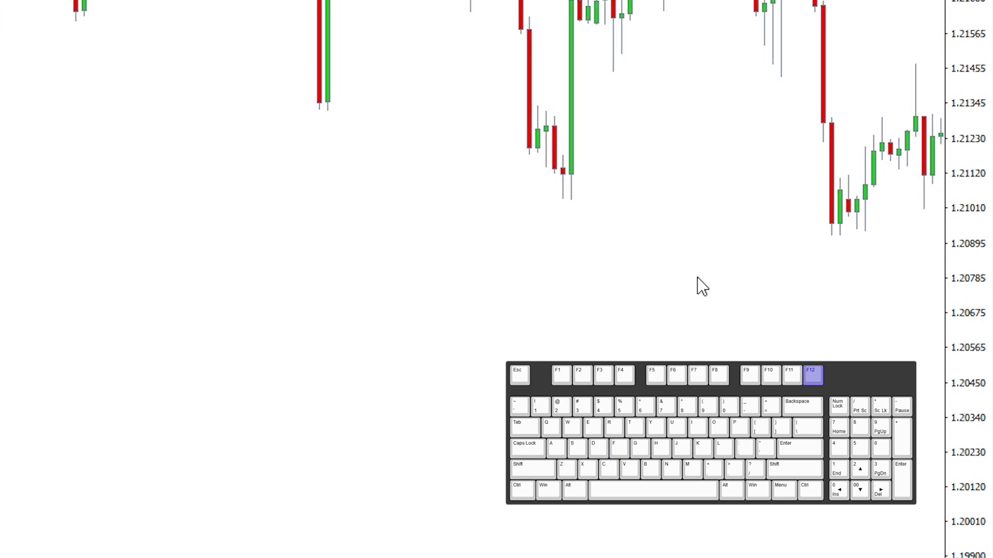
{"action": "key", "text": "F12"}
{"action": "key", "text": "shift+F12"}
{"action": "key", "text": "shift+F12"}
{"action": "key", "text": "shift+F12"}
{"action": "key", "text": "shift+F12"}
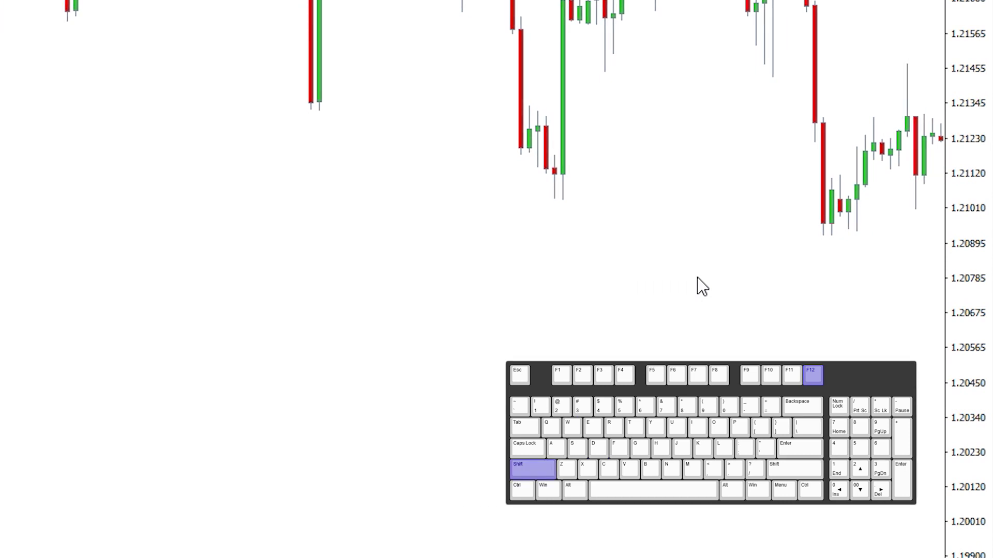
{"action": "key", "text": "shift+F12"}
{"action": "key", "text": "shift+F12"}
{"action": "key", "text": "shift+F12"}
{"action": "key", "text": "shift+F12"}
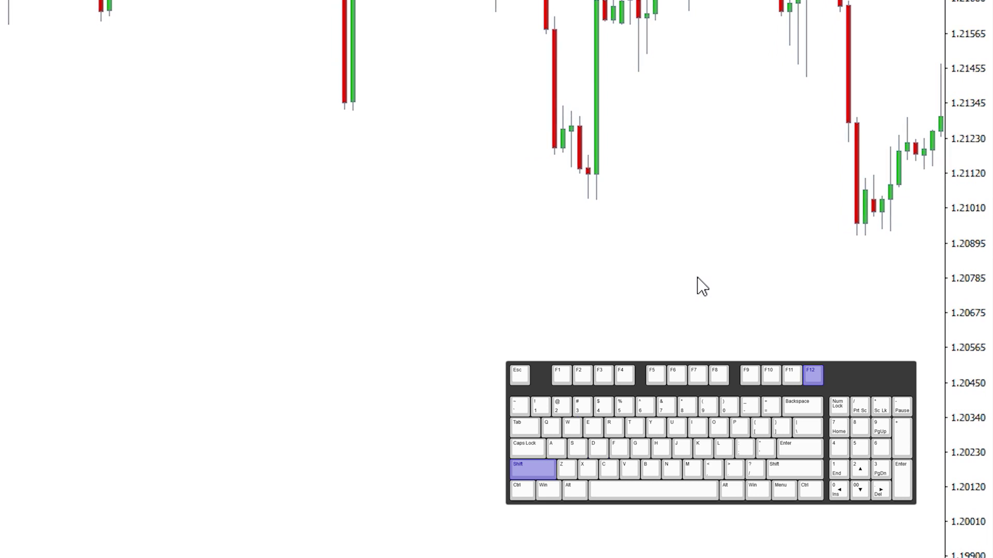
{"action": "key", "text": "shift+F12"}
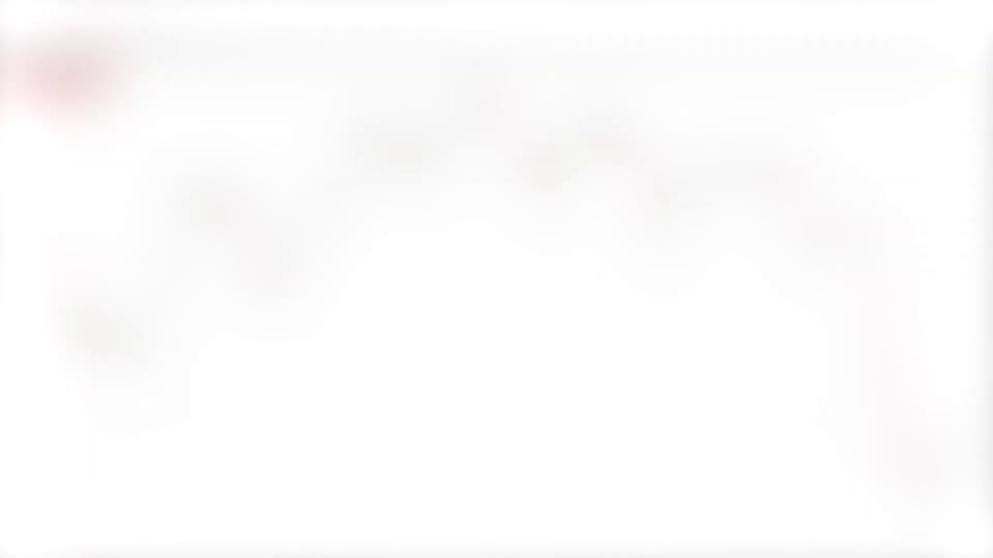
{"action": "key", "text": "Right"}
{"action": "key", "text": "Right"}
{"action": "key", "text": "Left"}
{"action": "key", "text": "Left"}
{"action": "key", "text": "Left"}
{"action": "key", "text": "Left"}
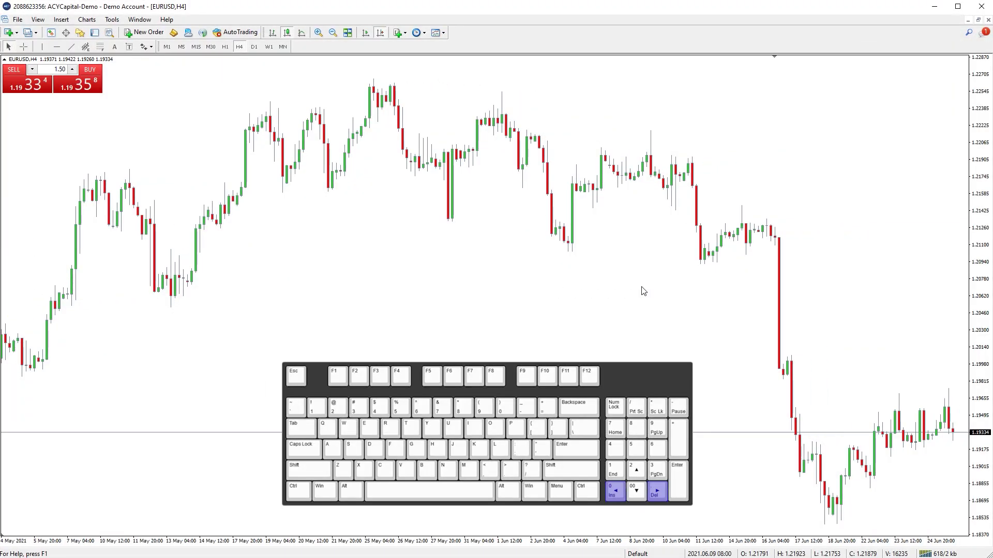
{"action": "key", "text": "Left"}
{"action": "key", "text": "Left"}
{"action": "key", "text": "Left"}
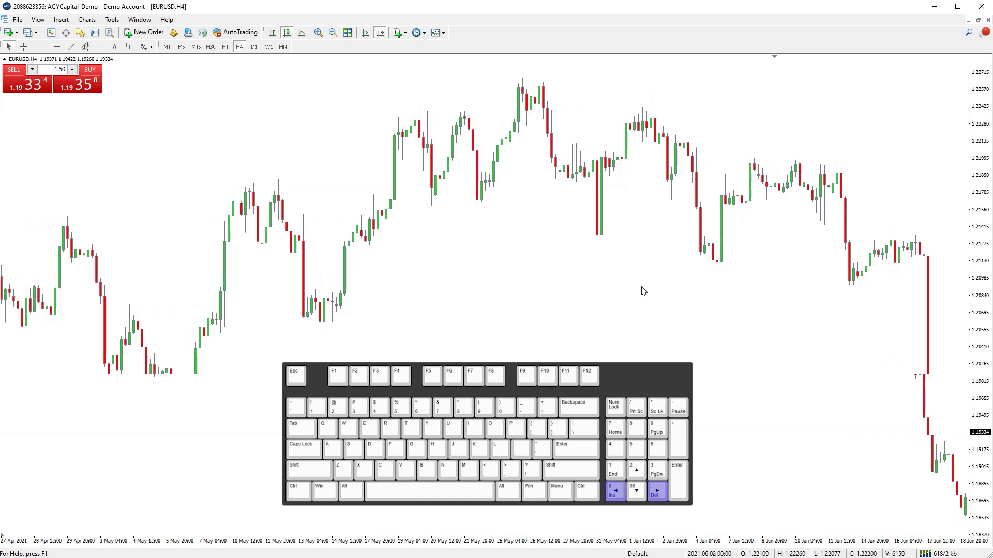
{"action": "key", "text": "Right"}
{"action": "key", "text": "Right"}
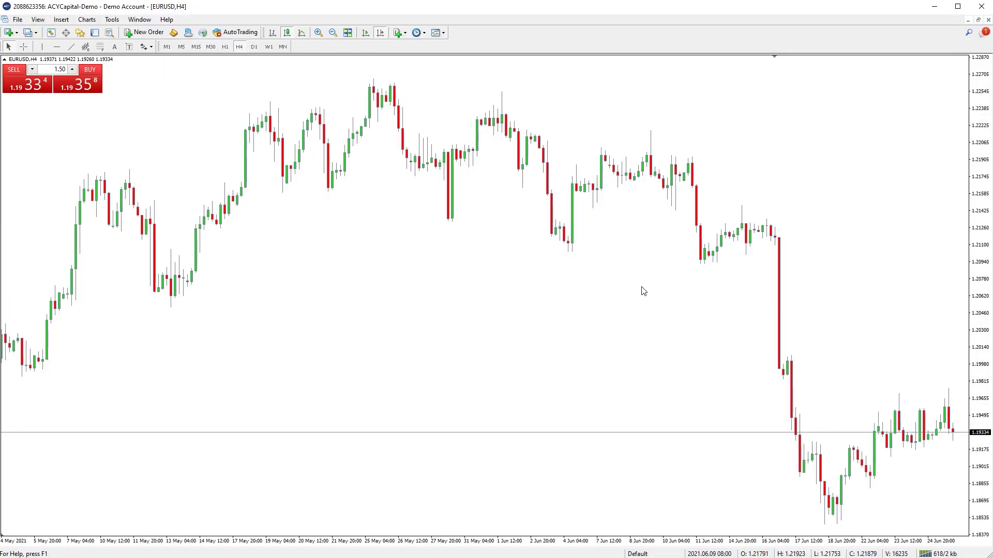
{"action": "key", "text": "Page_Up"}
{"action": "key", "text": "Page_Up"}
{"action": "key", "text": "Page_Up"}
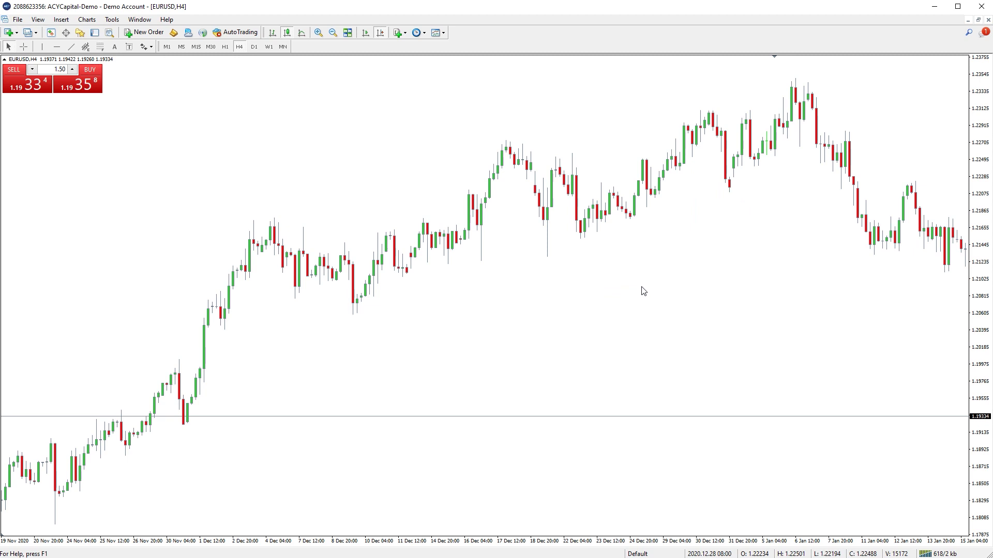
{"action": "key", "text": "Page_Down"}
{"action": "key", "text": "Page_Down"}
{"action": "key", "text": "Page_Down"}
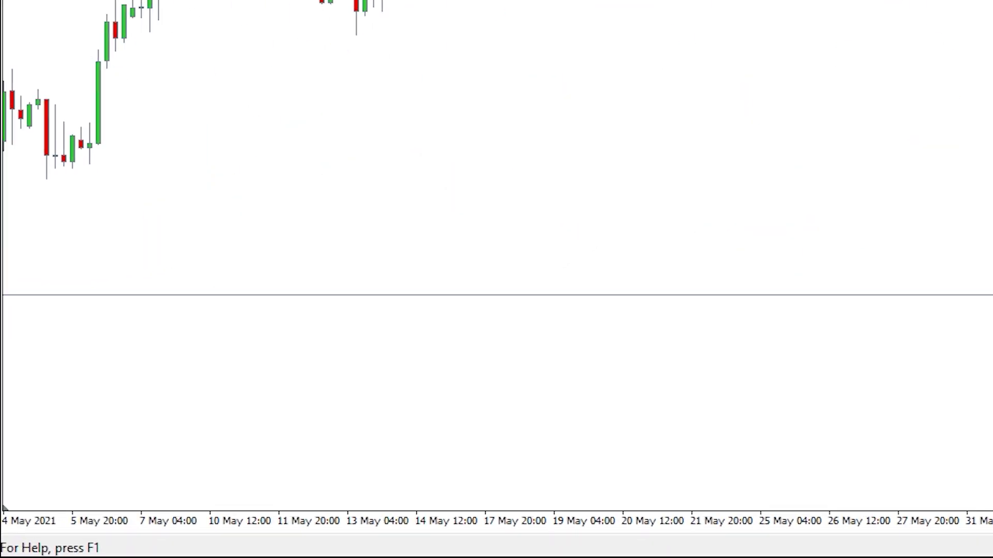
Step: Jump to the oldest data (December 2009) and back to the latest, then compress and re-fit the price scale
{"action": "key", "text": "Home"}
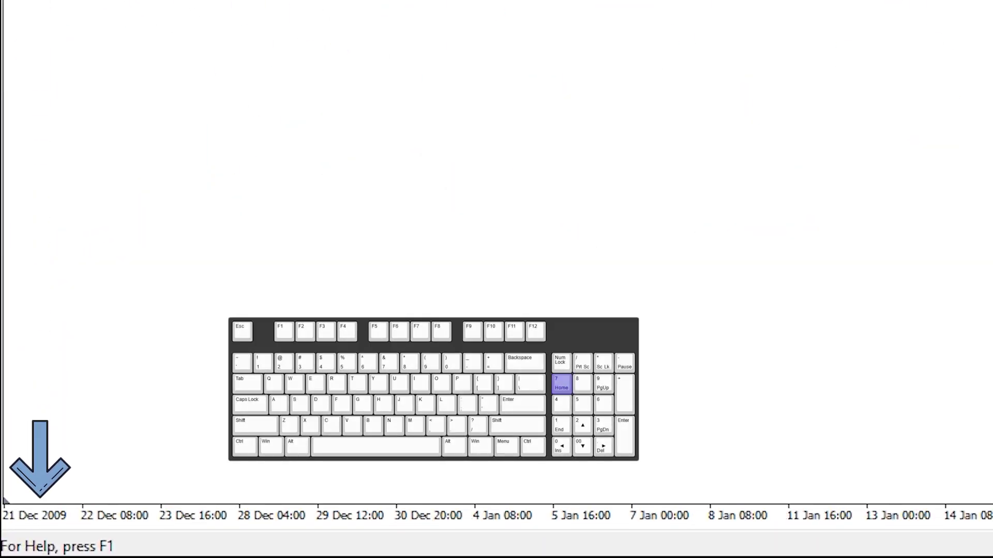
{"action": "key", "text": "End"}
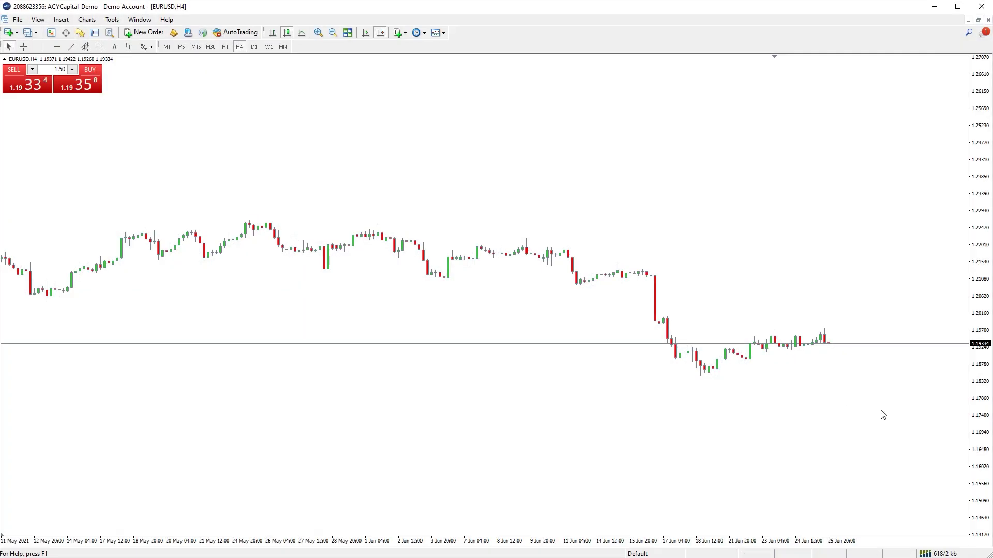
{"action": "double_click", "coordinate": [979, 290]}
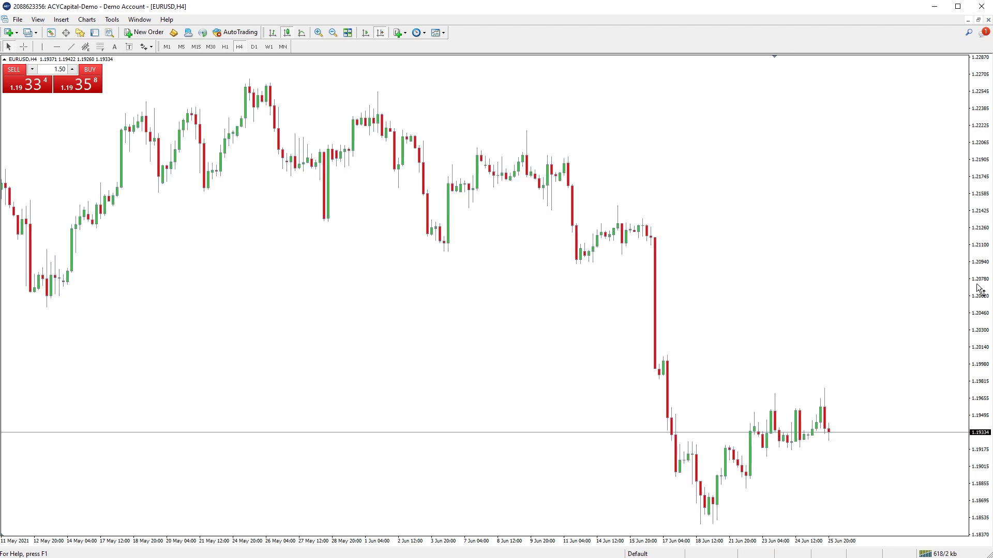
{"action": "left_click_drag", "start_coordinate": [978, 262], "coordinate": [974, 339]}
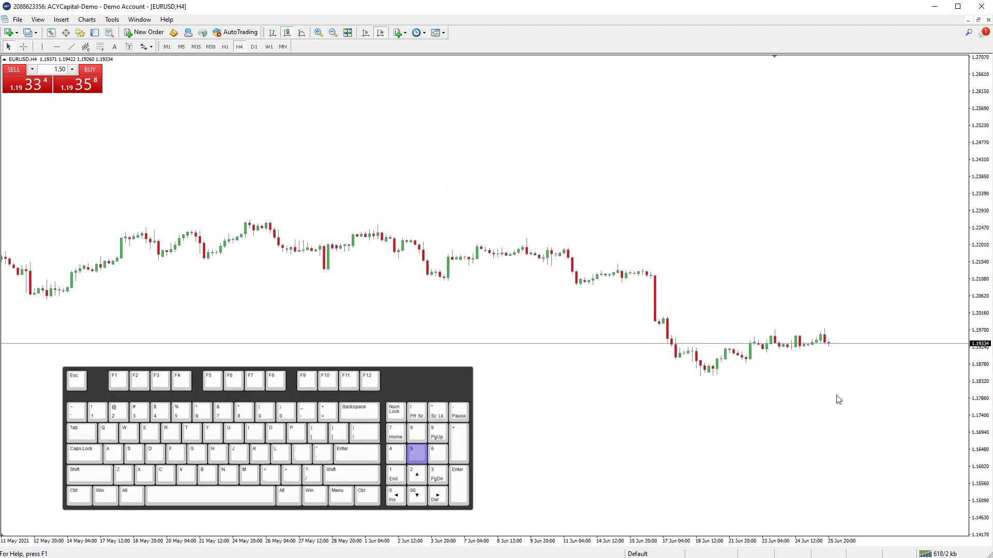
{"action": "key", "text": "KP_5"}
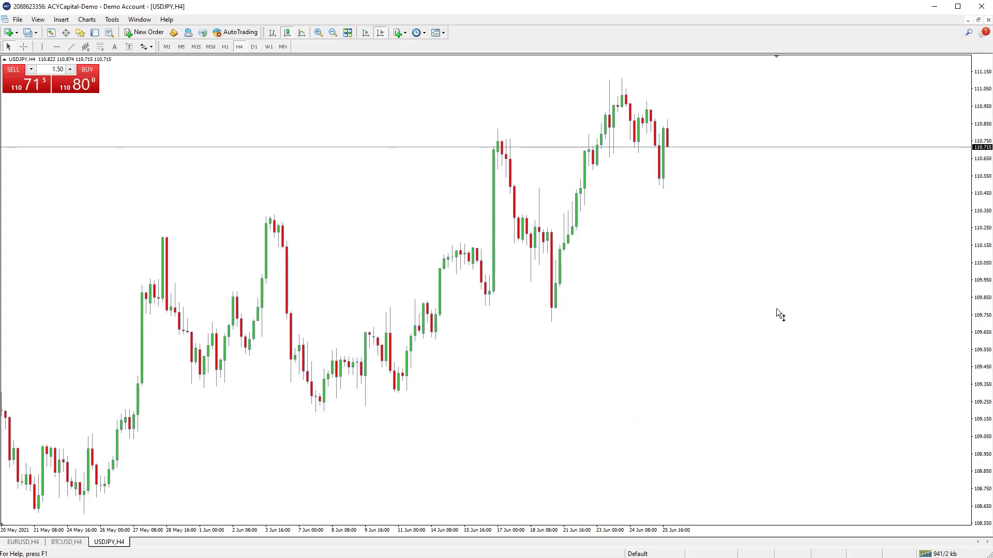
Step: Cycle through the BTCUSD, USDJPY and EURUSD chart windows with Ctrl+Tab
{"action": "key", "text": "ctrl+F6"}
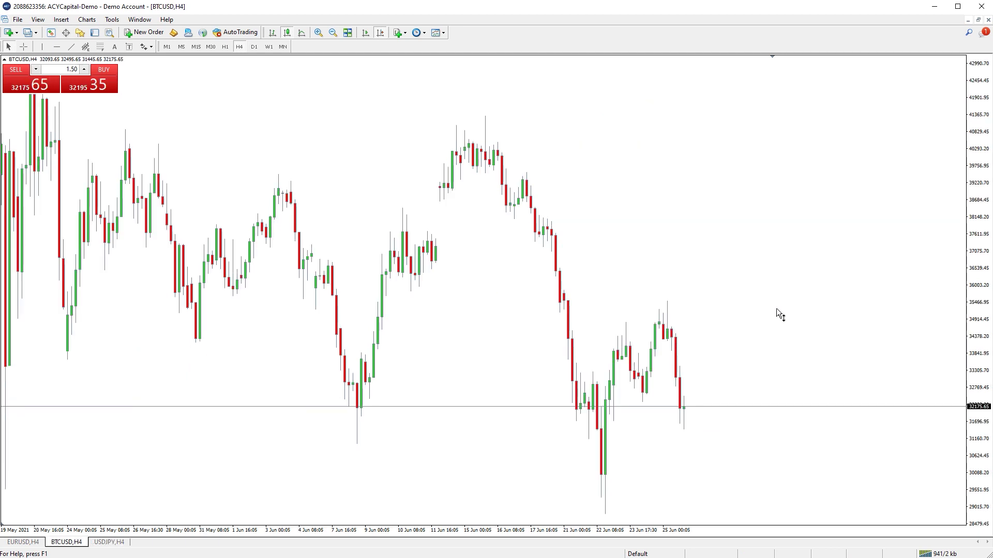
{"action": "key", "text": "ctrl+Tab"}
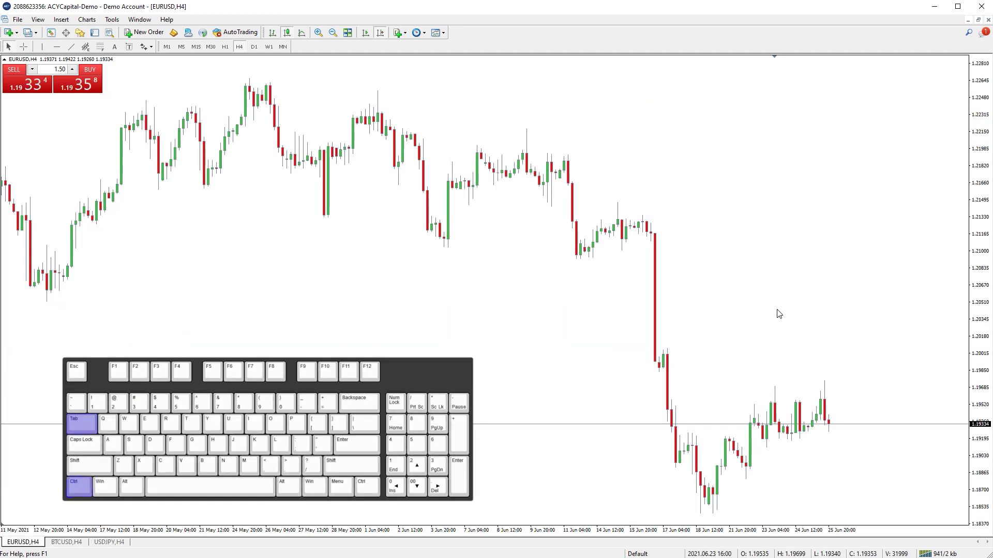
{"action": "key", "text": "ctrl+Tab"}
{"action": "key", "text": "ctrl+Tab"}
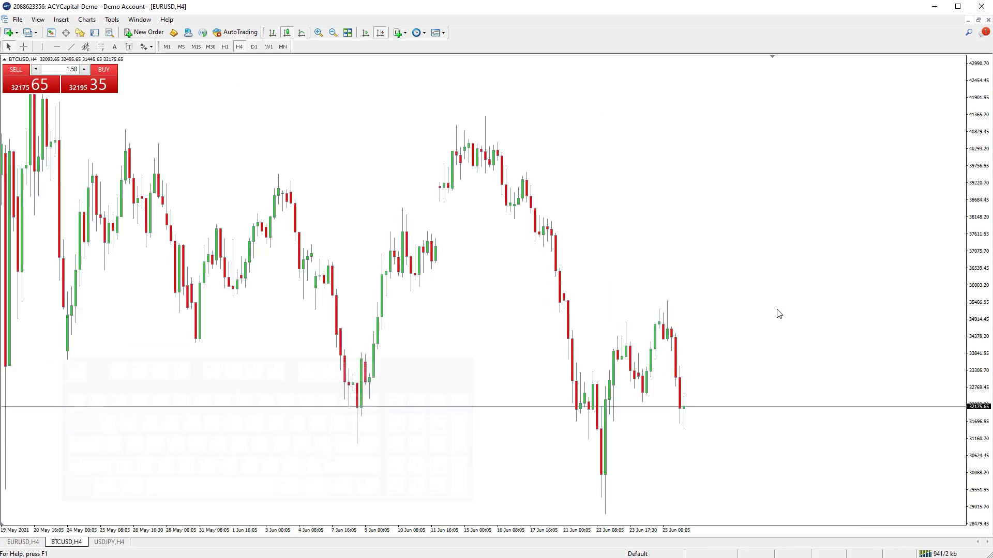
{"action": "key", "text": "ctrl+Tab"}
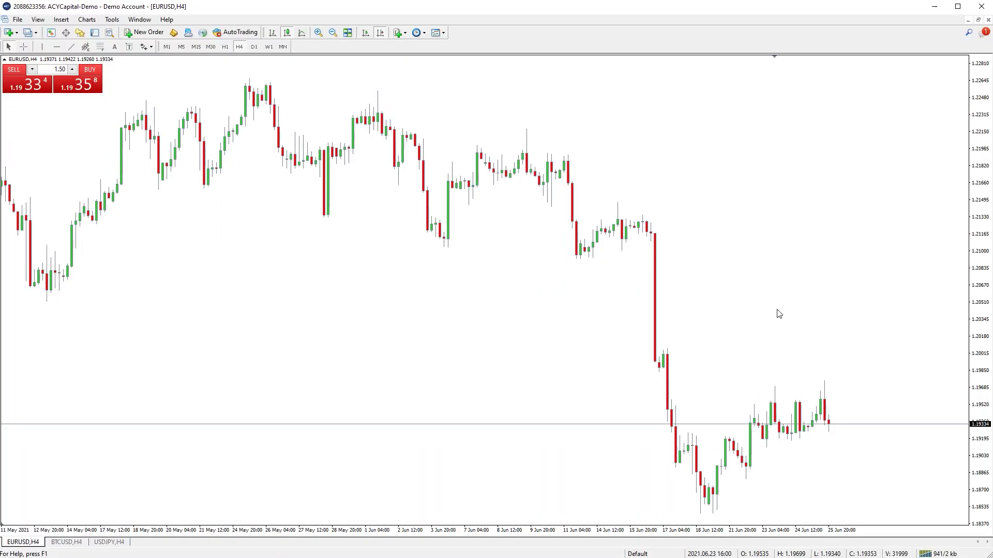
Step: Zoom the EURUSD H4 chart in two steps, then back out one step
{"action": "key", "text": "plus"}
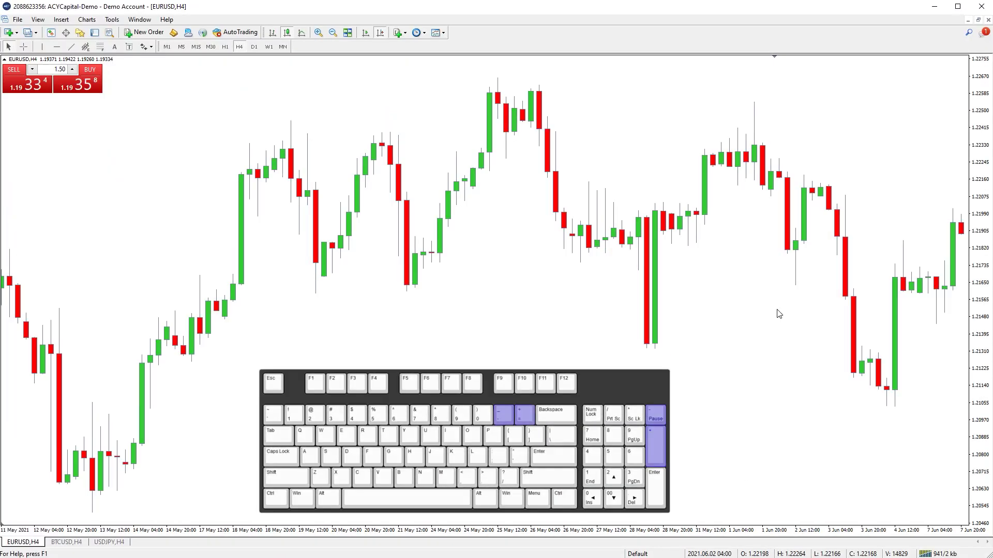
{"action": "key", "text": "plus"}
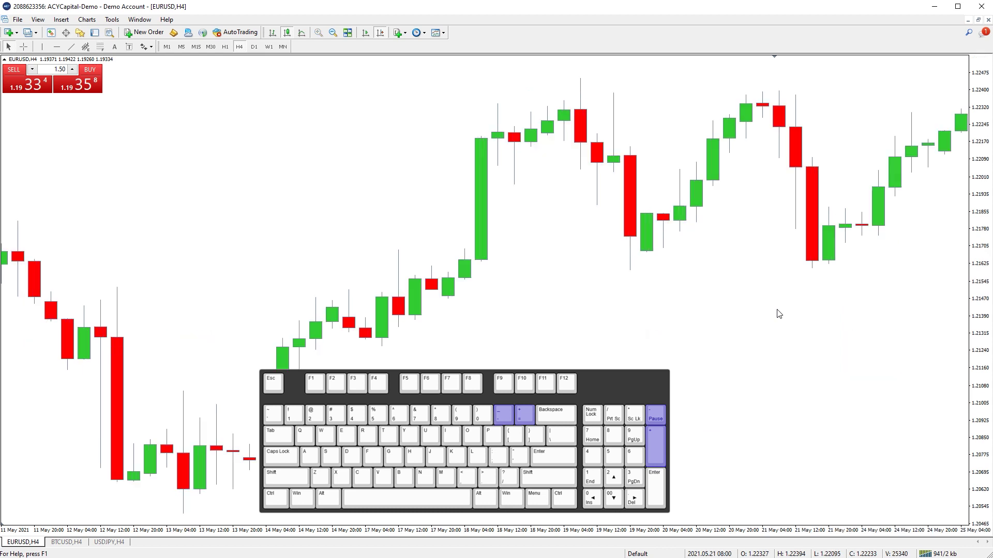
{"action": "key", "text": "minus"}
{"action": "key", "text": "minus"}
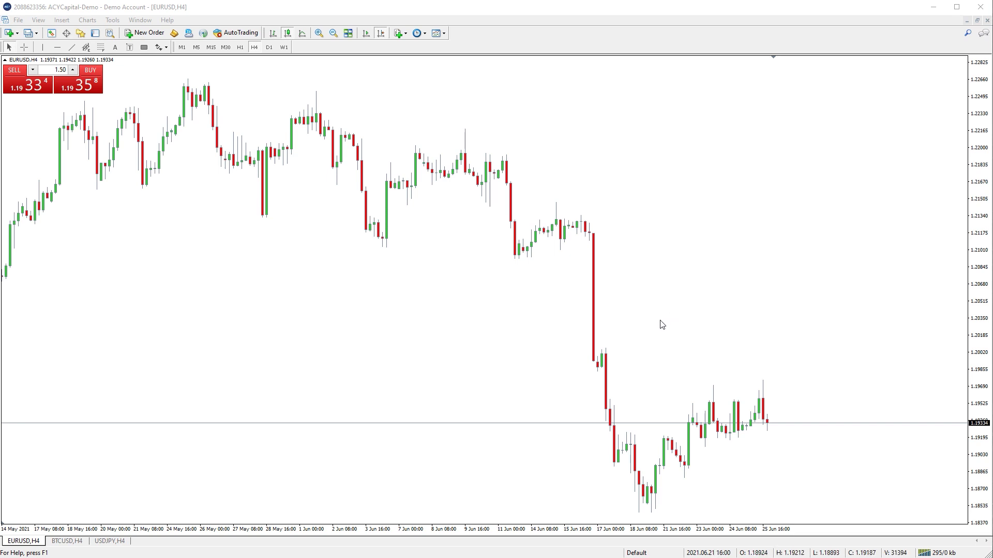
Step: Add a price alert near 1.209 from the chart's Trading menu and drag it to about 1.2018
{"action": "right_click", "coordinate": [632, 258]}
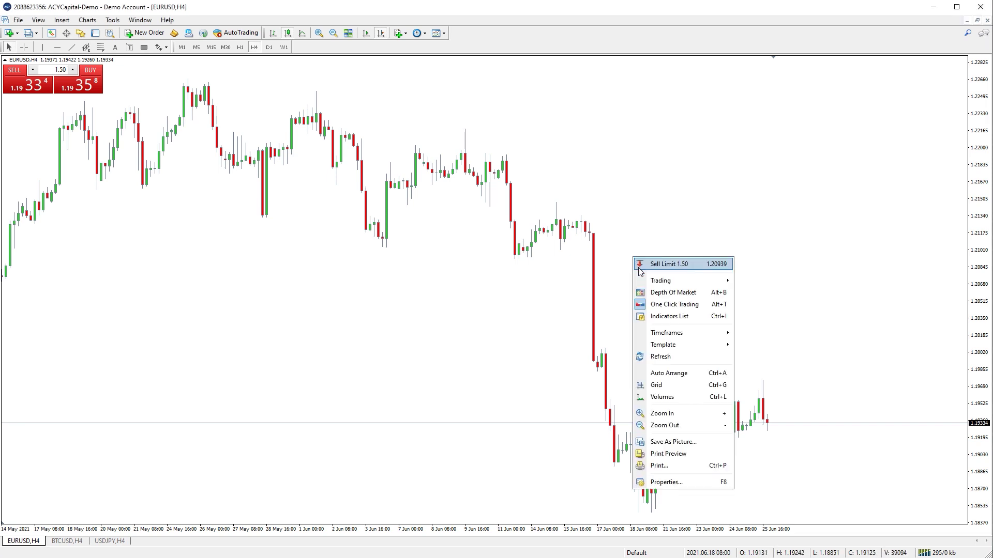
{"action": "mouse_move", "coordinate": [650, 284]}
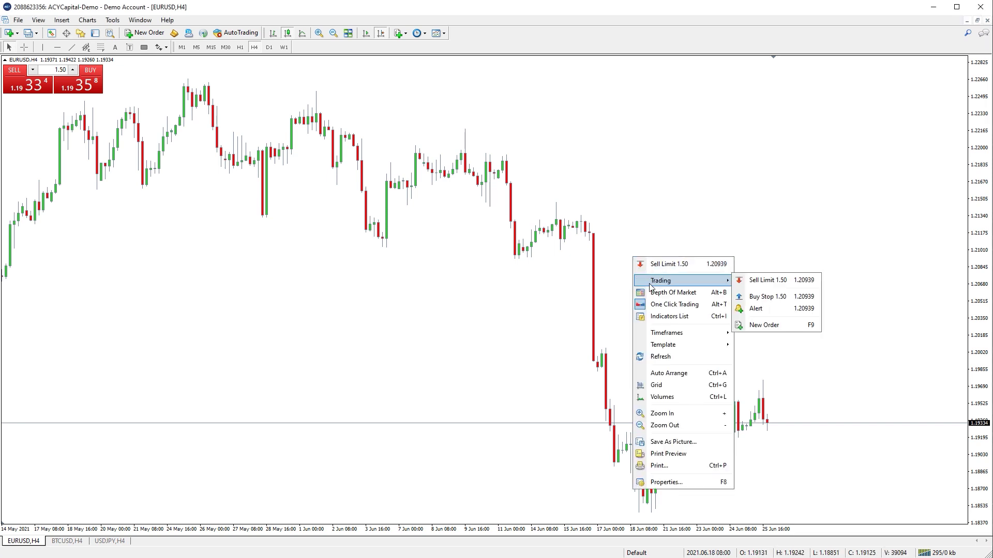
{"action": "left_click", "coordinate": [755, 309]}
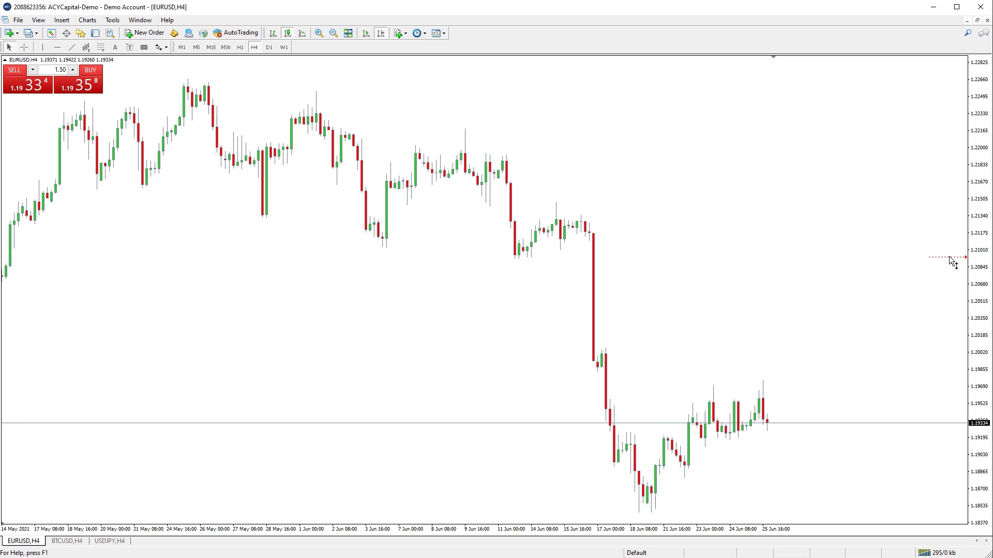
{"action": "left_click_drag", "start_coordinate": [949, 260], "coordinate": [950, 339]}
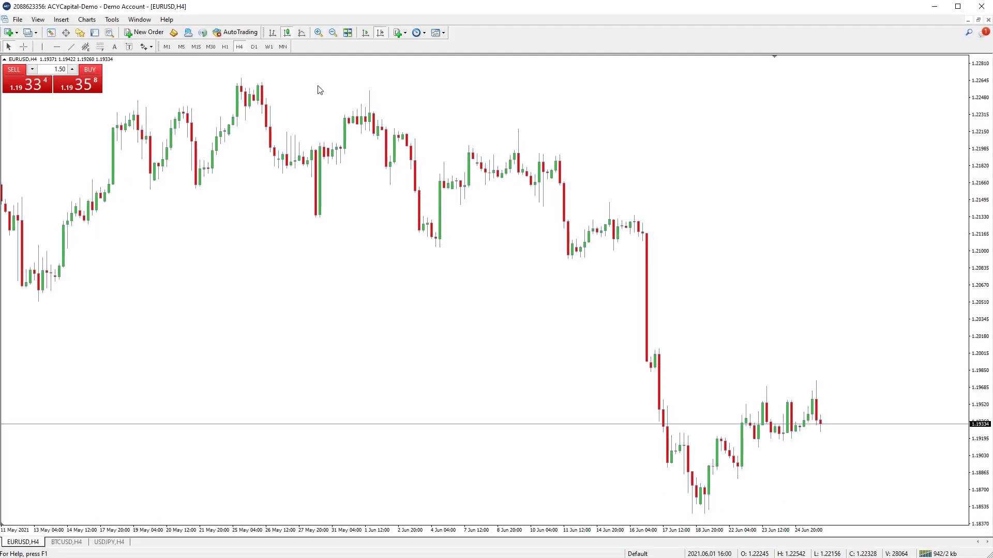
Step: Remove the Monthly (MN) timeframe button from the toolbar via Customize
{"action": "right_click", "coordinate": [282, 46]}
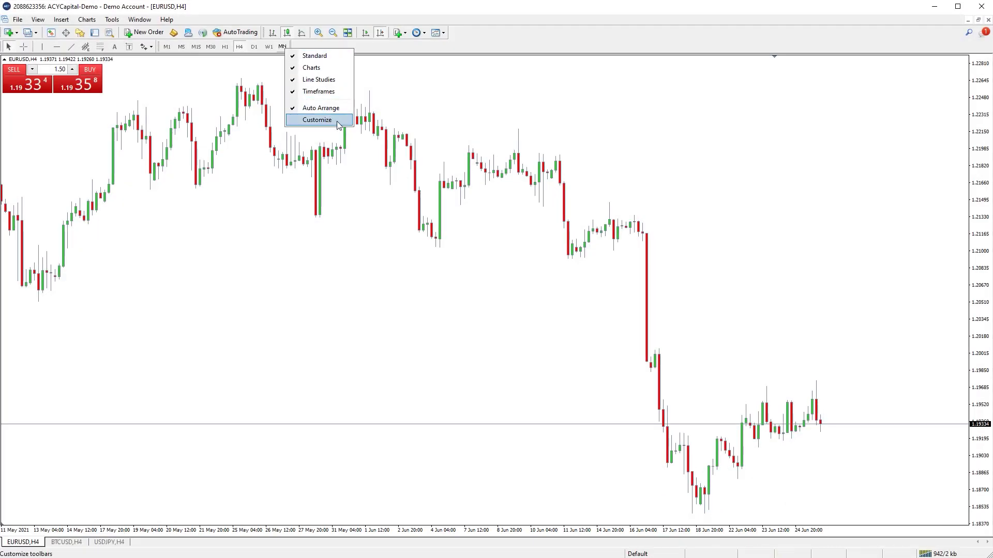
{"action": "left_click", "coordinate": [317, 120]}
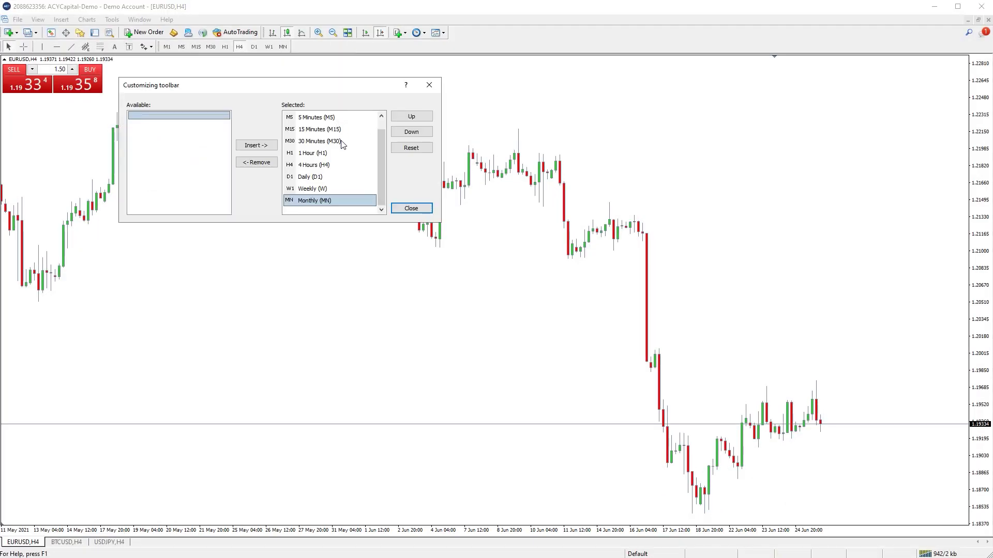
{"action": "left_click", "coordinate": [257, 162]}
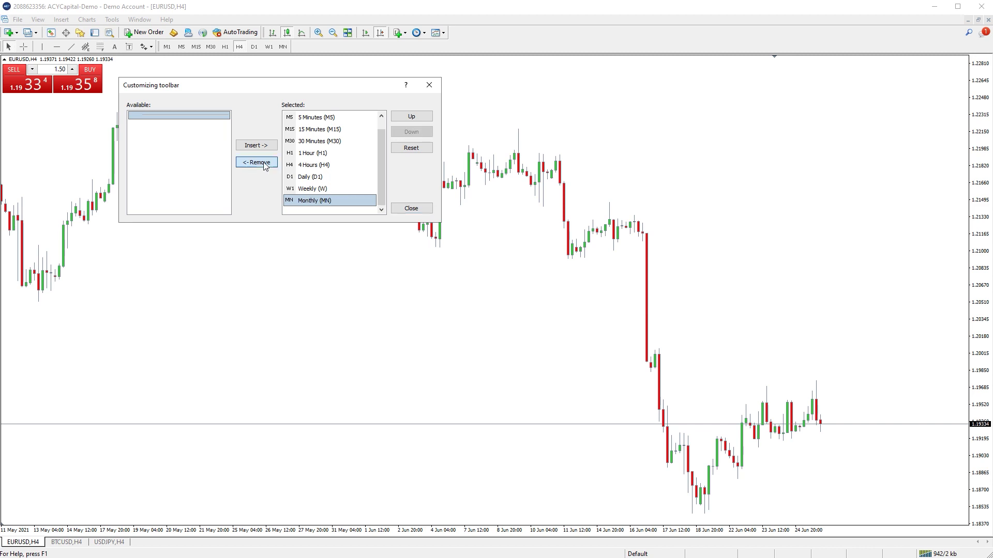
{"action": "left_click", "coordinate": [411, 208]}
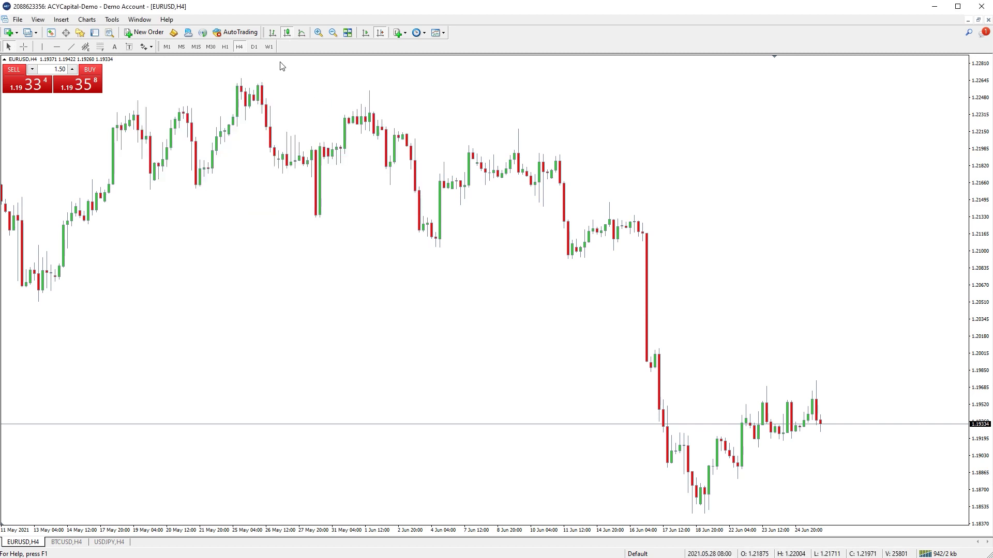
Step: Add the Rectangle tool to the drawing toolbar and draw a rectangle on the chart
{"action": "right_click", "coordinate": [134, 50]}
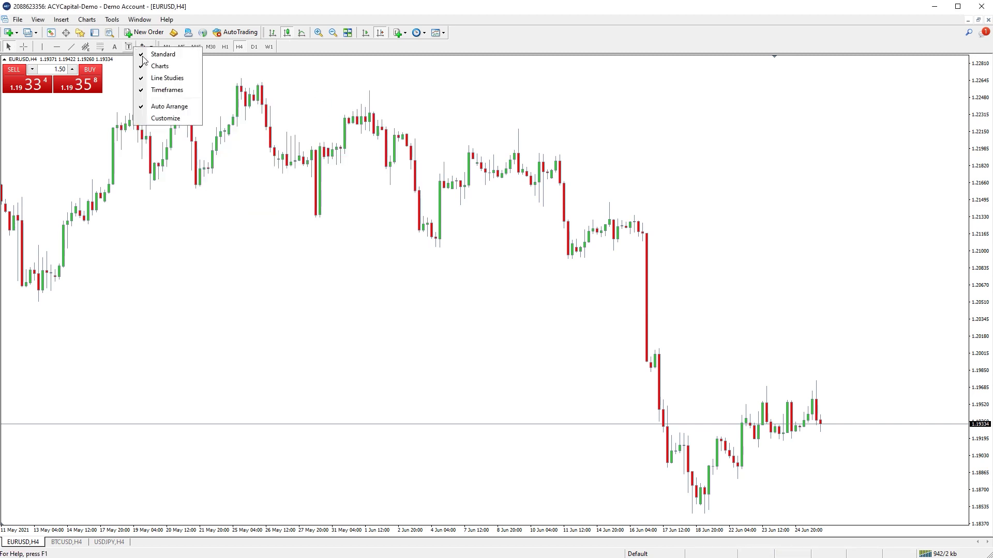
{"action": "left_click", "coordinate": [162, 119]}
{"action": "left_click_drag", "start_coordinate": [225, 143], "coordinate": [228, 174]}
{"action": "left_click", "coordinate": [156, 177]}
{"action": "left_click", "coordinate": [256, 145]}
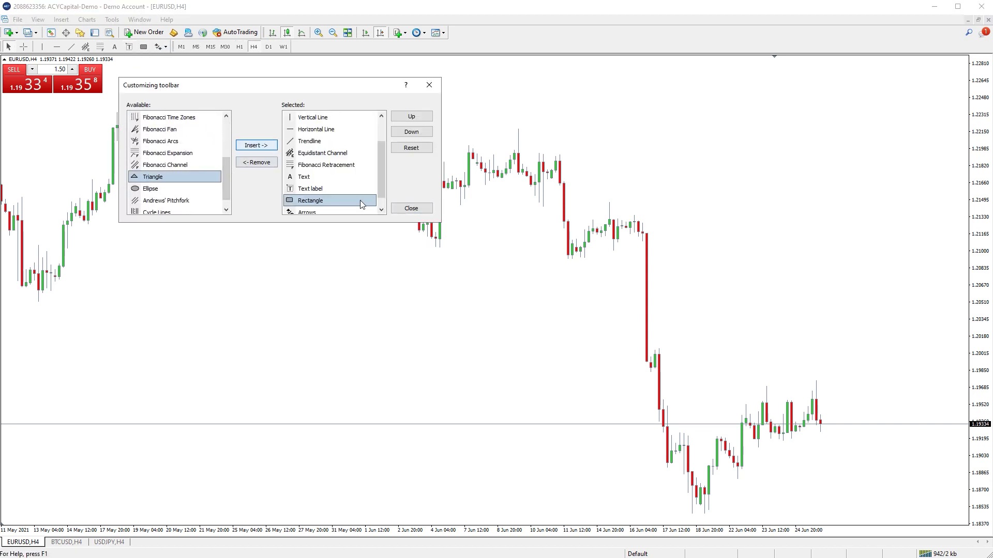
{"action": "left_click", "coordinate": [412, 208]}
{"action": "left_click", "coordinate": [143, 48]}
{"action": "left_click_drag", "start_coordinate": [228, 74], "coordinate": [474, 98]}
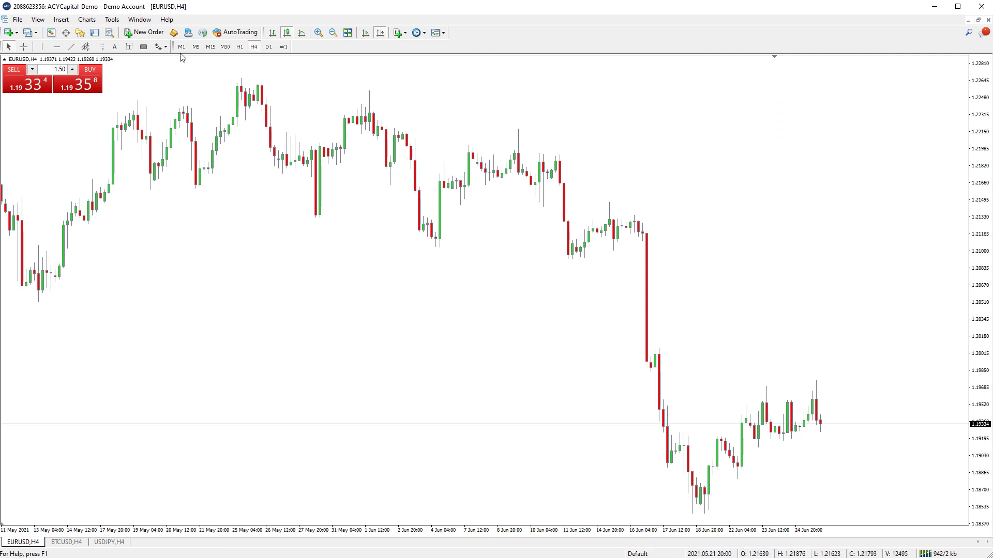
Step: Arrange the three charts as Tile Windows, then Cascade, then Tile Horizontally
{"action": "left_click", "coordinate": [138, 20]}
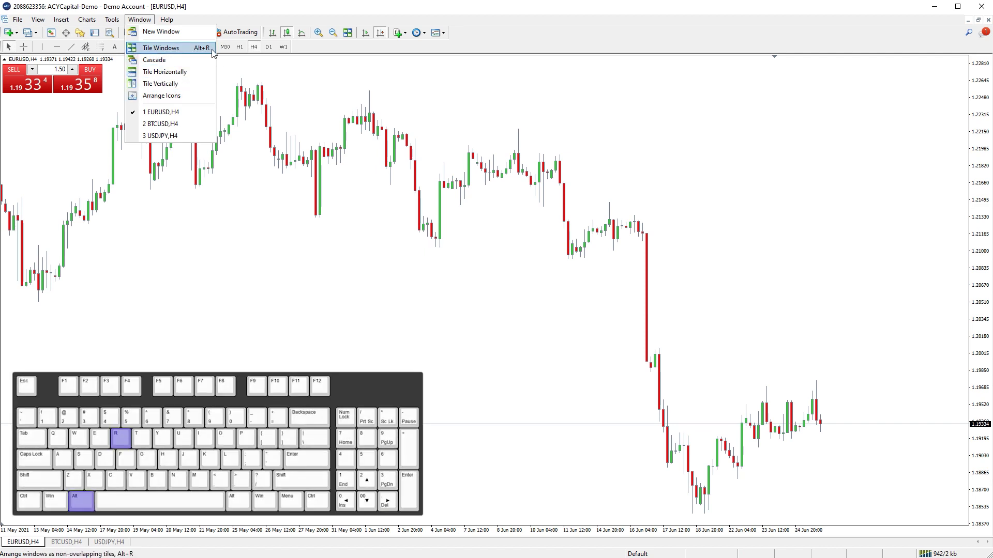
{"action": "left_click", "coordinate": [160, 48]}
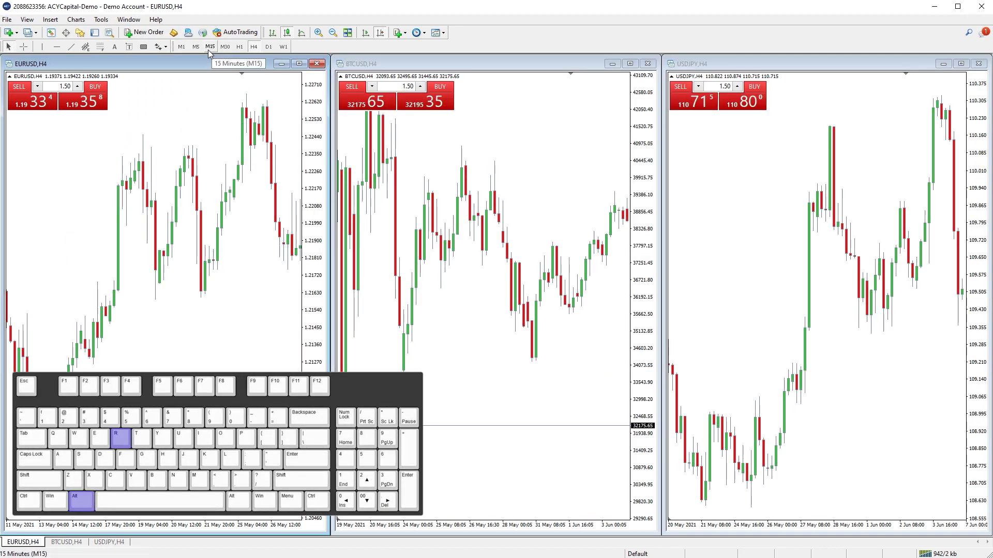
{"action": "left_click", "coordinate": [128, 20]}
{"action": "left_click", "coordinate": [144, 60]}
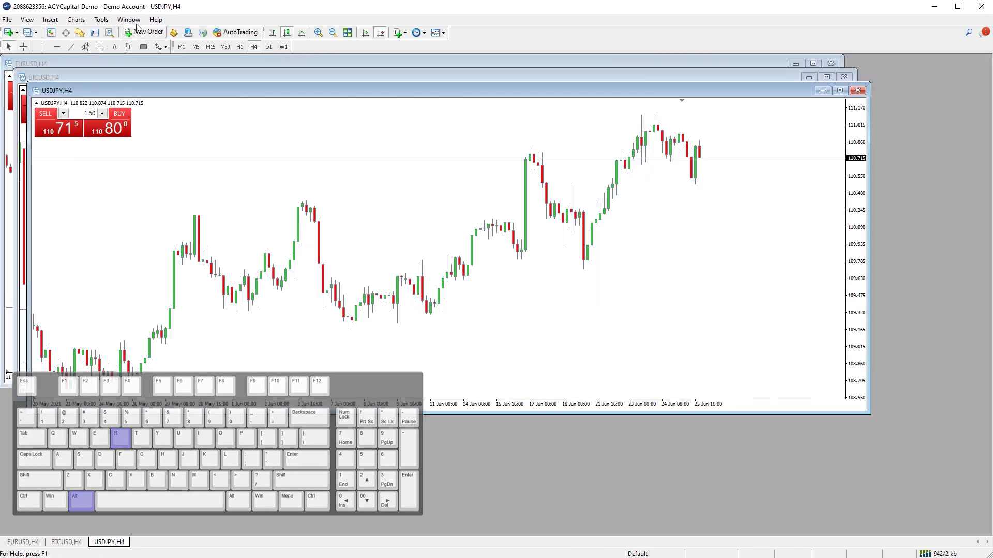
{"action": "left_click", "coordinate": [129, 19]}
{"action": "left_click", "coordinate": [142, 72]}
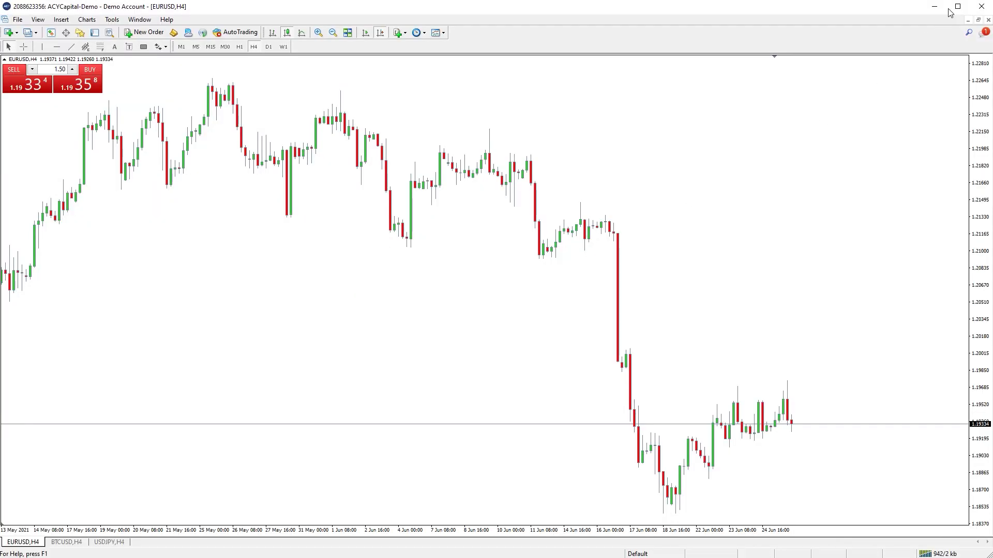
Step: Restore the terminal window, stretch it across the screen, and tile the charts with Alt+R
{"action": "left_click", "coordinate": [957, 7]}
{"action": "left_click_drag", "start_coordinate": [607, 98], "coordinate": [565, 100]}
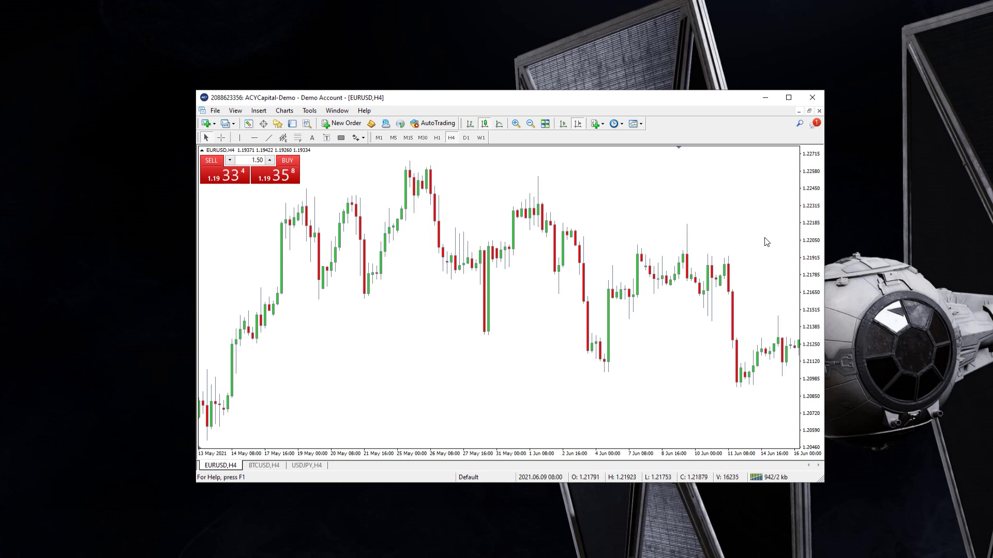
{"action": "left_click_drag", "start_coordinate": [824, 232], "coordinate": [990, 232]}
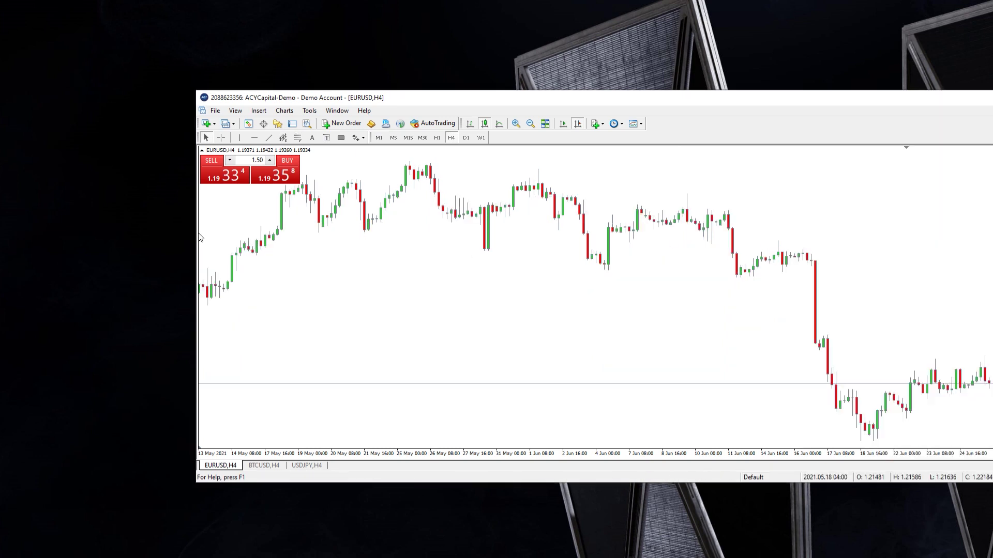
{"action": "left_click_drag", "start_coordinate": [197, 230], "coordinate": [1, 230]}
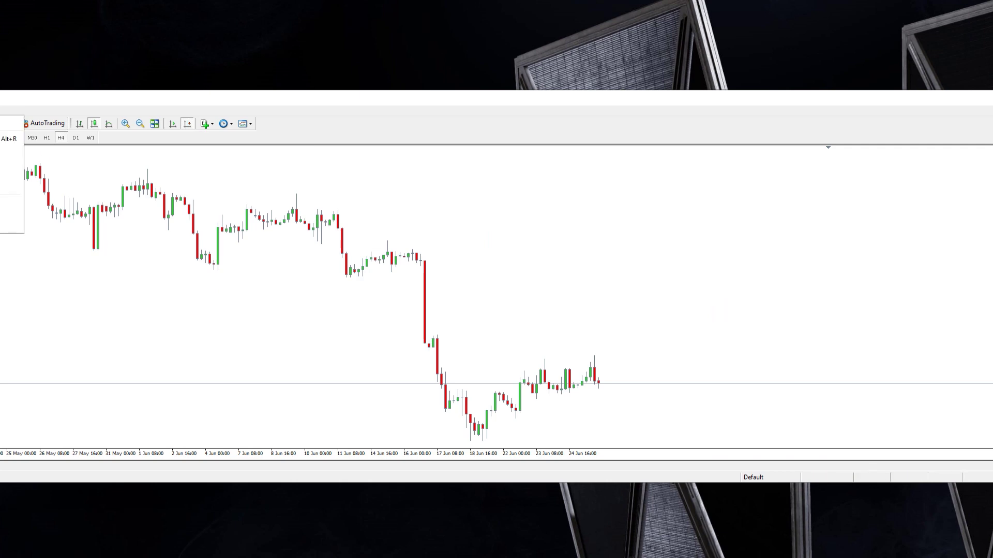
{"action": "key", "text": "alt+r"}
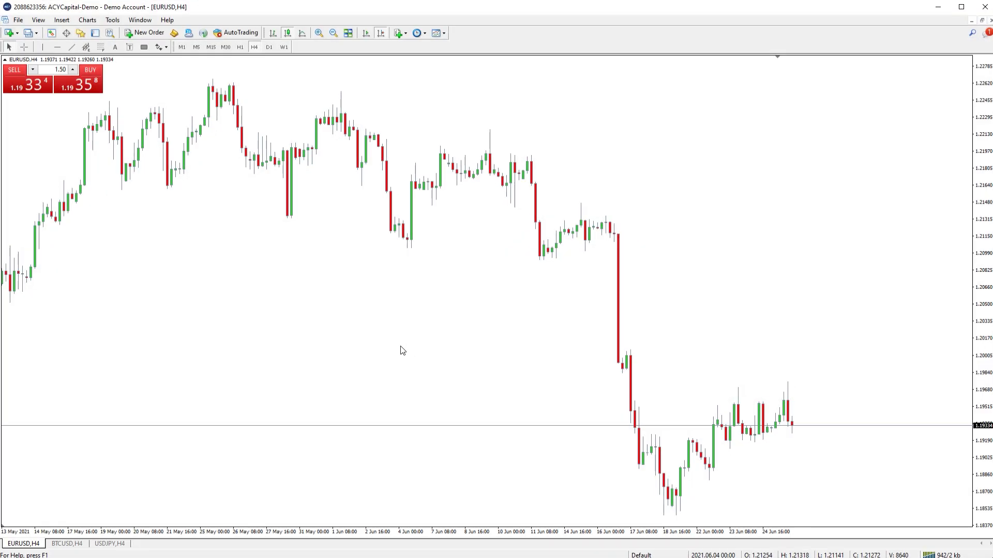
Step: From the terminal's Account History, save a Detailed Report as DetailedStatement in Reports
{"action": "key", "text": "ctrl+t"}
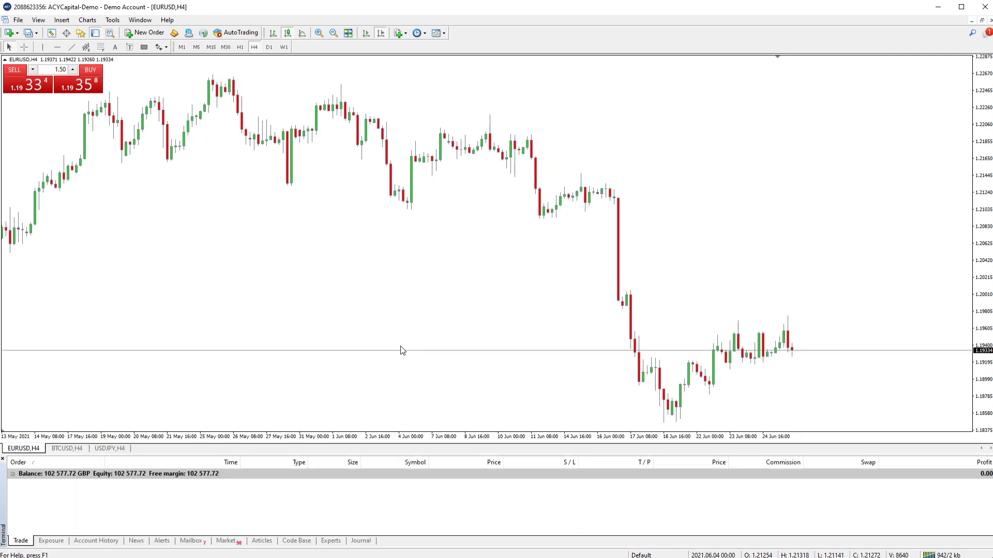
{"action": "left_click", "coordinate": [104, 541]}
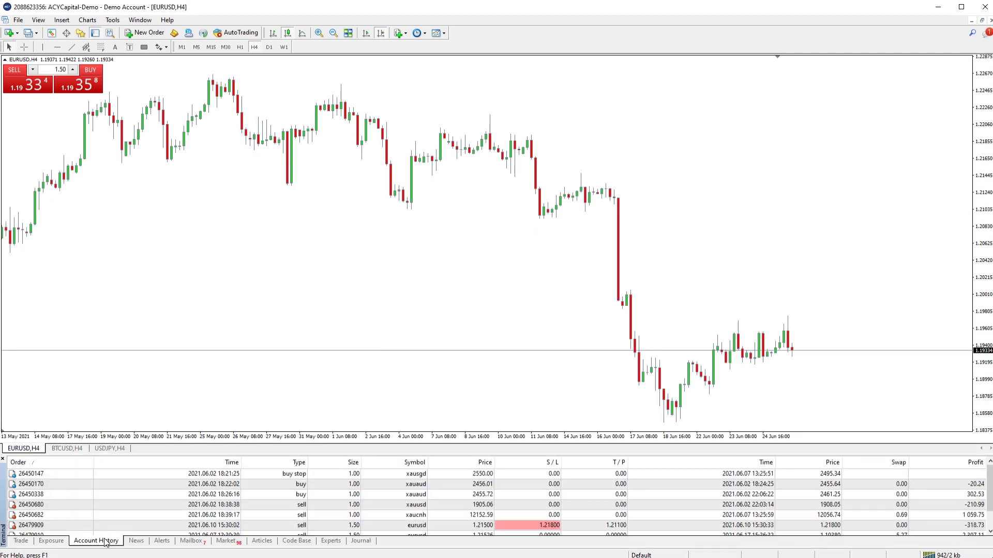
{"action": "right_click", "coordinate": [156, 495]}
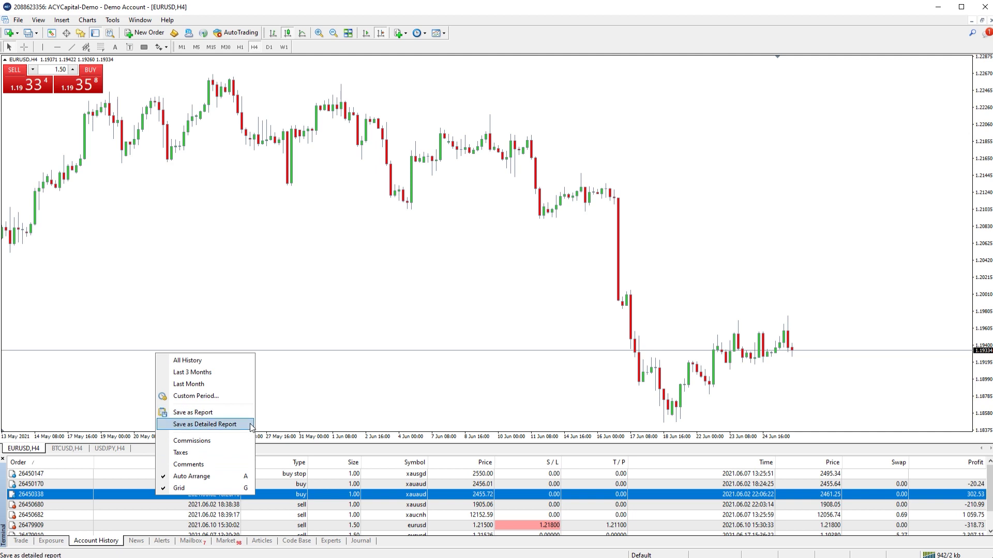
{"action": "left_click", "coordinate": [205, 425]}
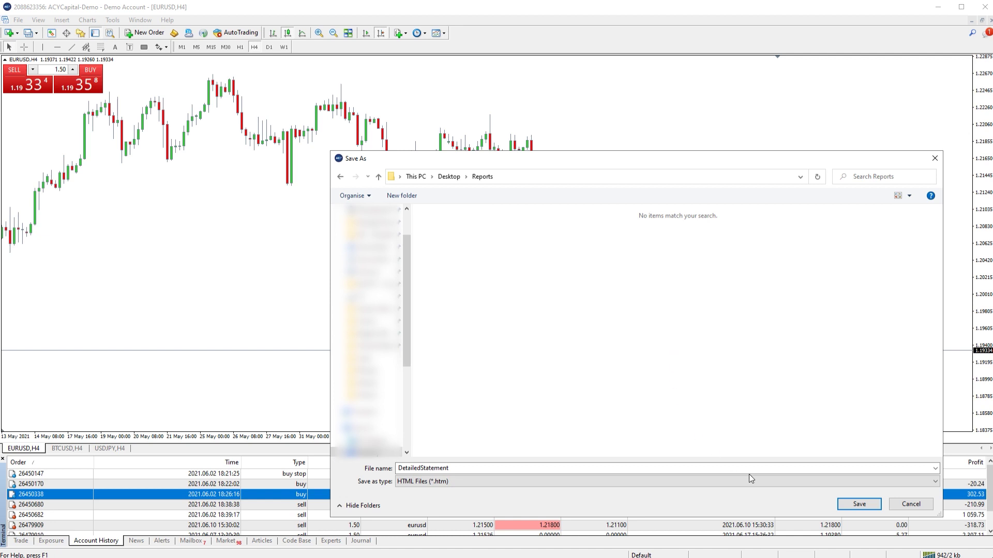
{"action": "left_click", "coordinate": [860, 504]}
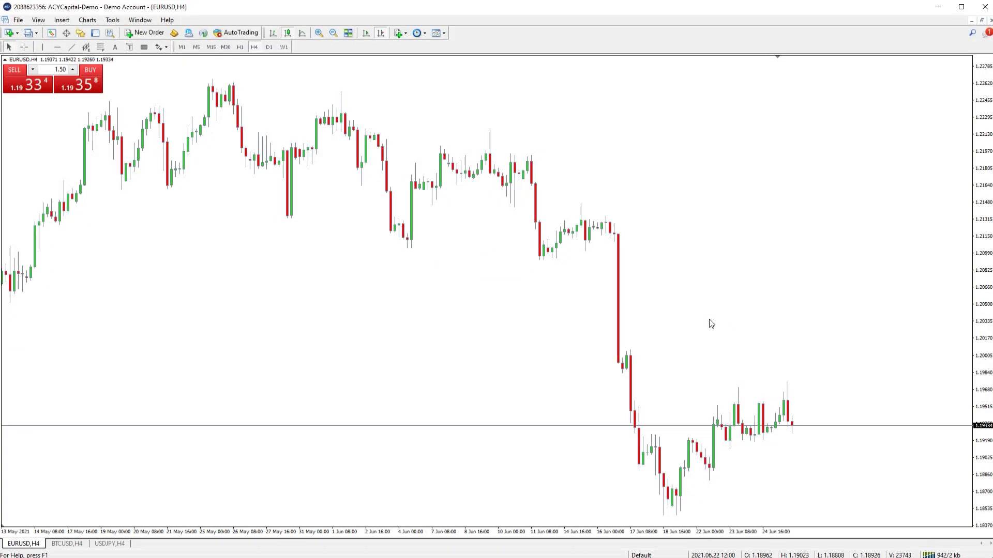
Step: Jump the chart to 01/01/2020 using the quick navigation box
{"action": "key", "text": "Return"}
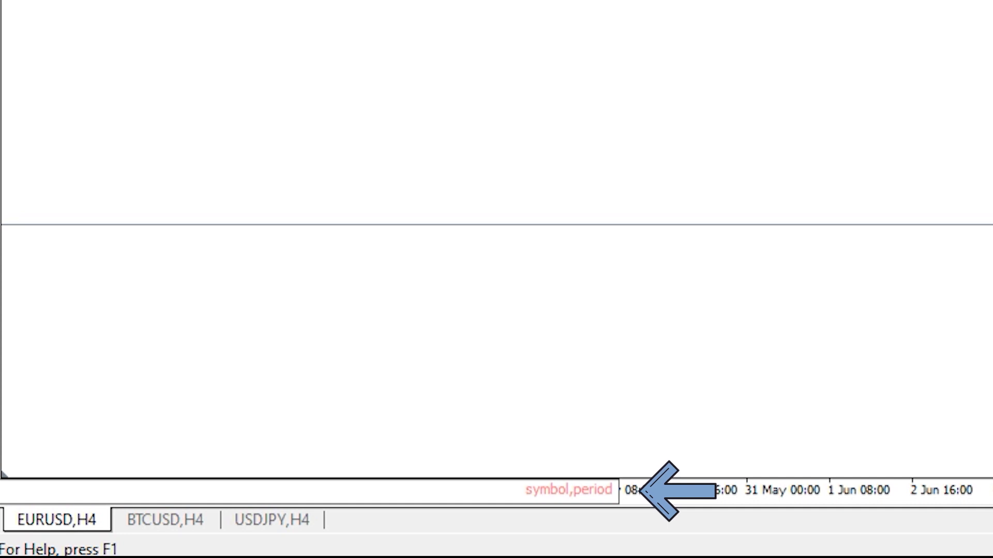
{"action": "type", "text": "01"}
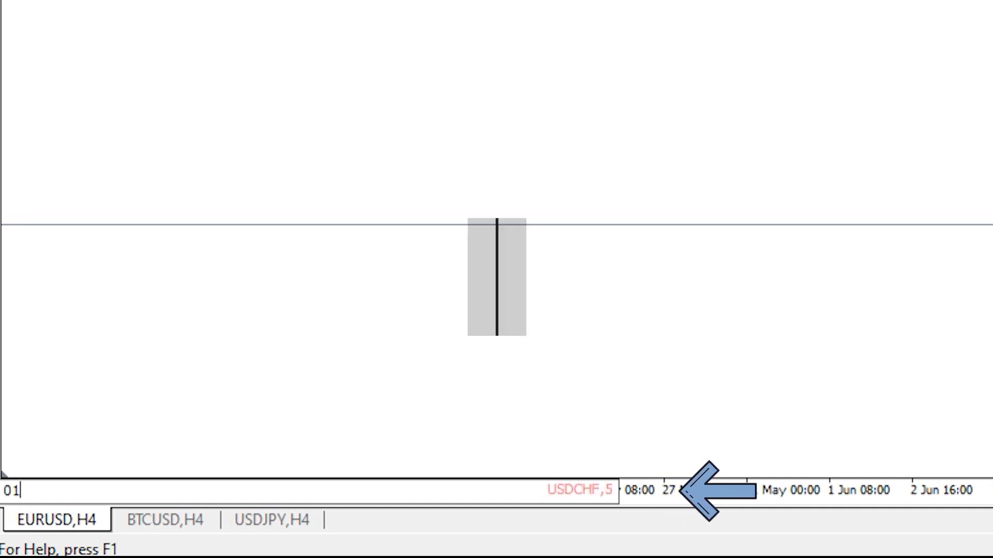
{"action": "type", "text": "/01"}
{"action": "type", "text": "/2020"}
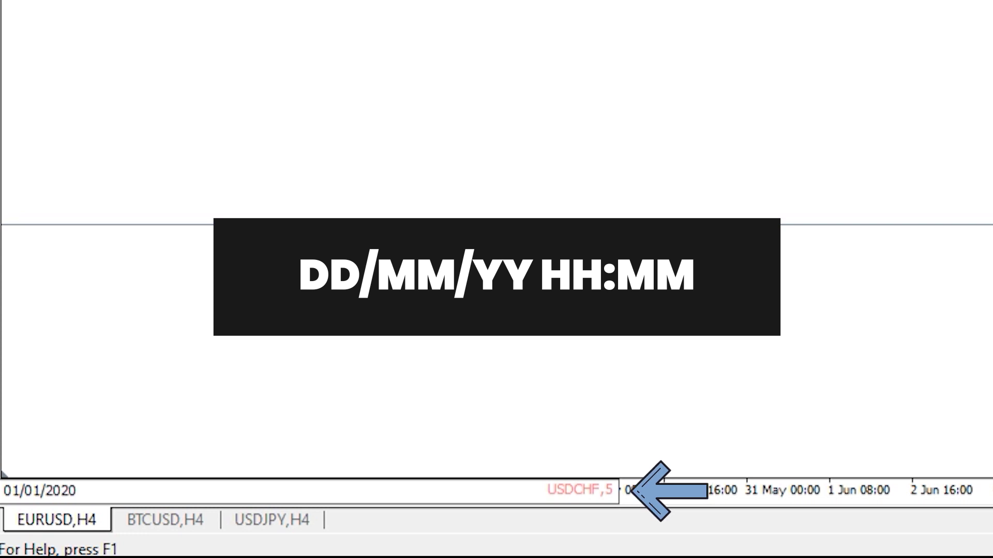
{"action": "key", "text": "Return"}
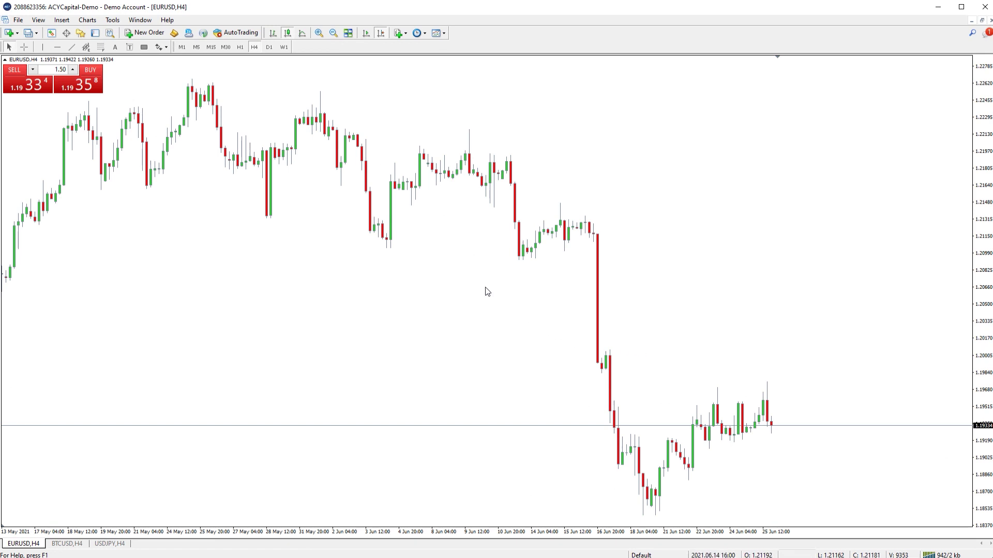
Step: Add the MACD indicator with default 12,26,9 settings from Insert > Indicators
{"action": "scroll", "coordinate": [155, 108], "scroll_direction": "left", "scroll_amount": 3}
{"action": "left_click", "coordinate": [61, 21]}
{"action": "mouse_move", "coordinate": [98, 38]}
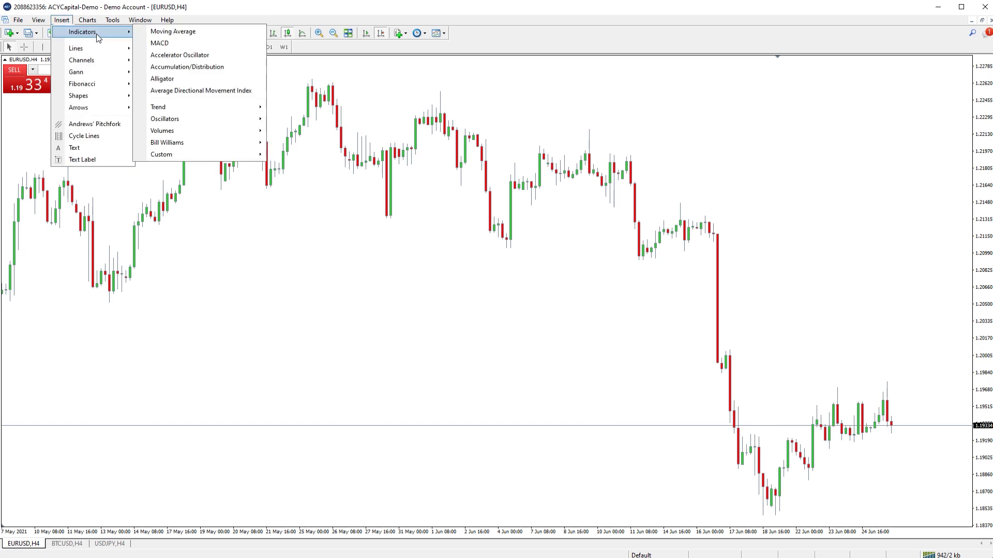
{"action": "left_click", "coordinate": [178, 42]}
{"action": "left_click", "coordinate": [505, 333]}
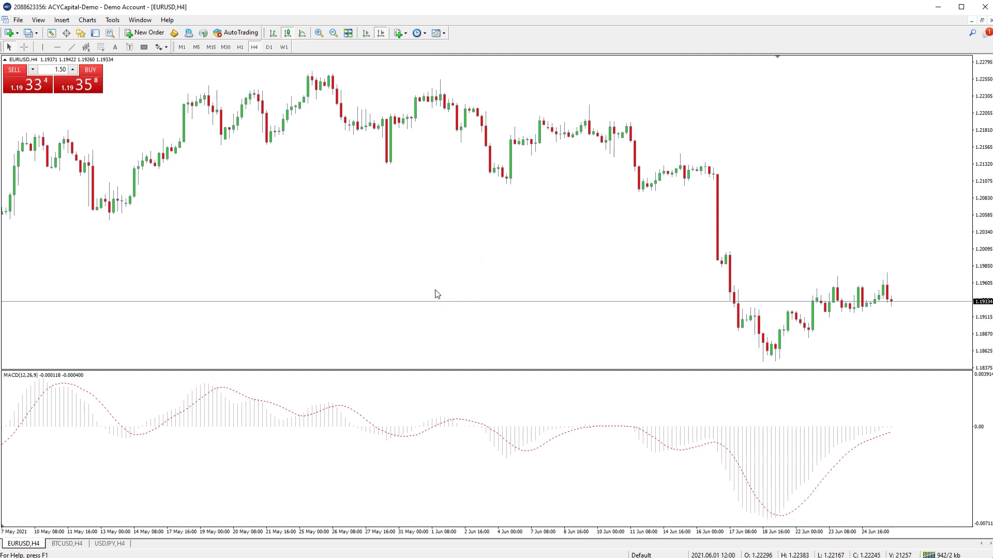
Step: Drag ATR from the Navigator onto the EURUSD chart and accept its settings
{"action": "key", "text": "ctrl+n"}
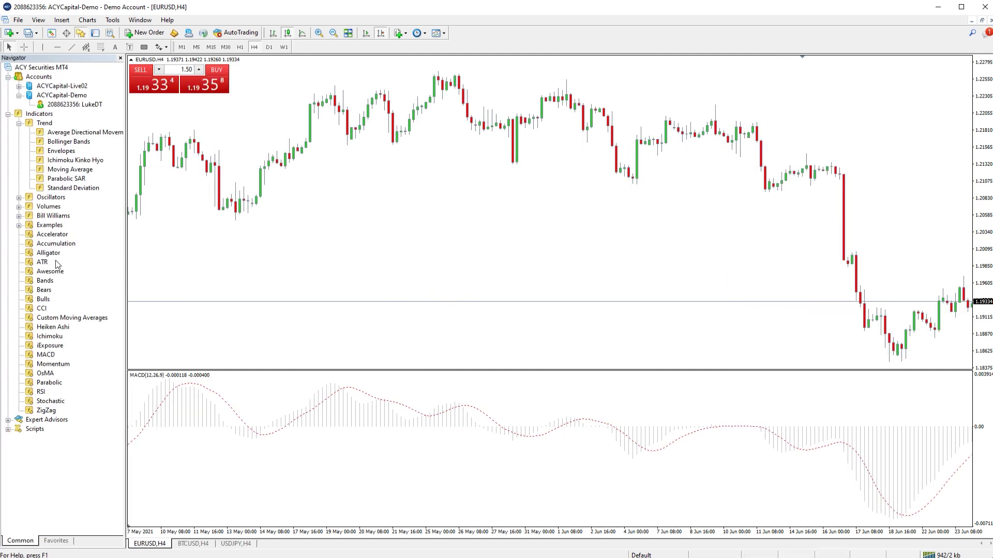
{"action": "left_click_drag", "start_coordinate": [41, 265], "coordinate": [243, 348]}
{"action": "left_click_drag", "start_coordinate": [340, 455], "coordinate": [341, 454]}
{"action": "left_click", "coordinate": [446, 277]}
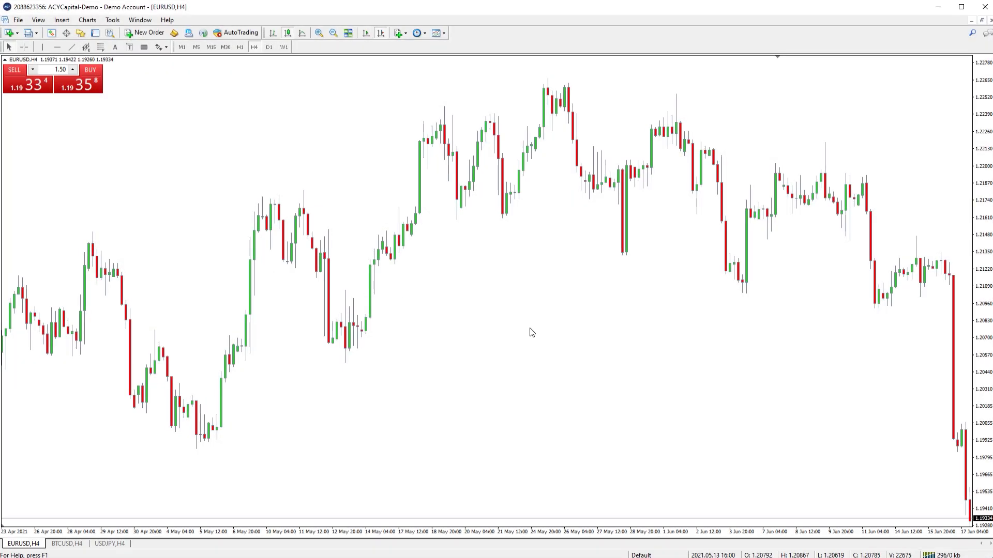
{"action": "scroll", "coordinate": [625, 358], "scroll_direction": "down", "scroll_amount": 5}
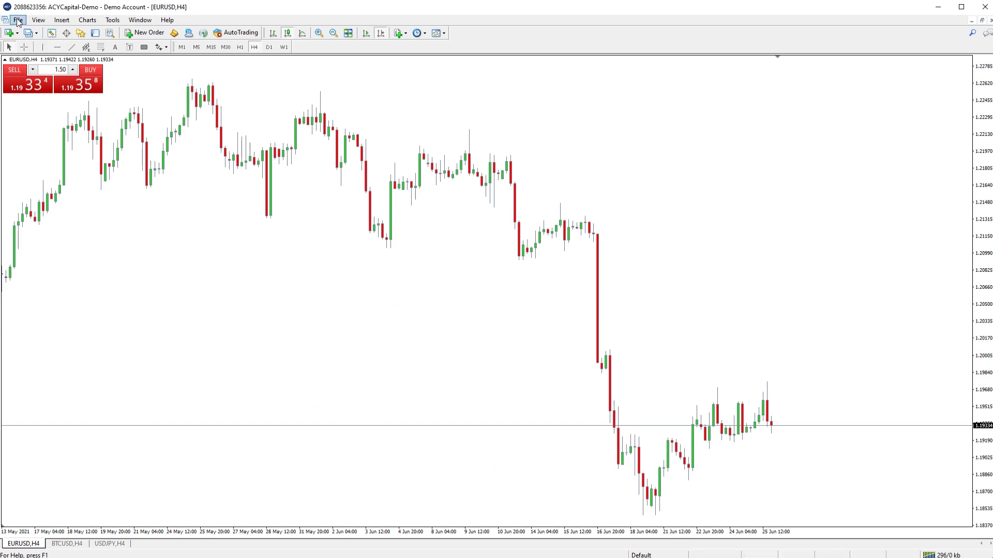
Step: Open the data folder's MQL4\Indicators and move the P4L CandleTime file into it
{"action": "left_click", "coordinate": [18, 21]}
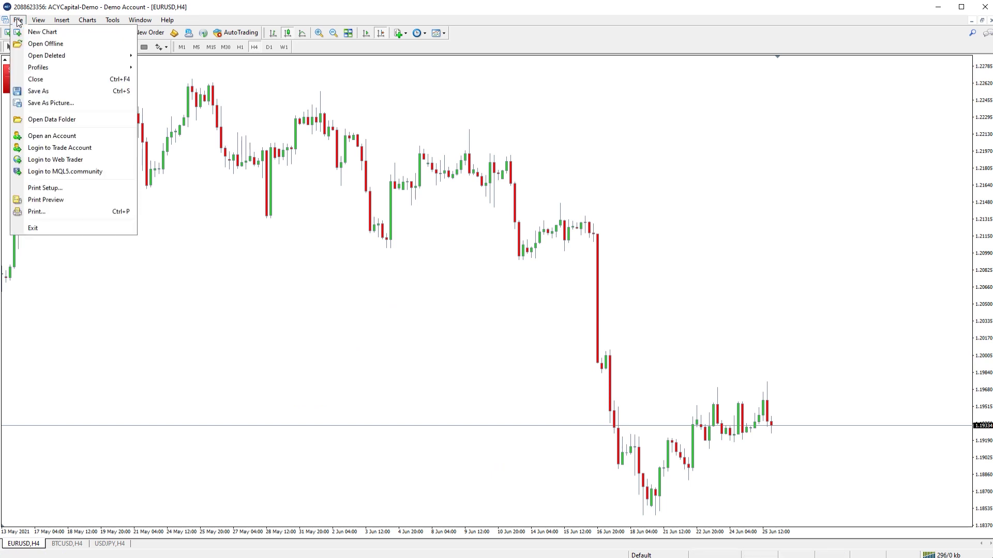
{"action": "left_click", "coordinate": [109, 124]}
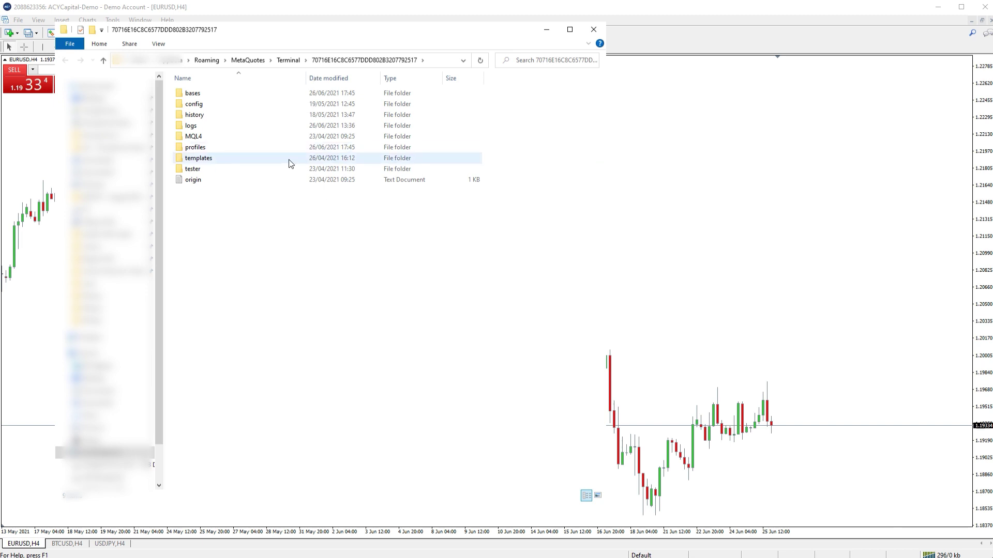
{"action": "left_click", "coordinate": [249, 139]}
{"action": "double_click", "coordinate": [250, 138]}
{"action": "double_click", "coordinate": [251, 142]}
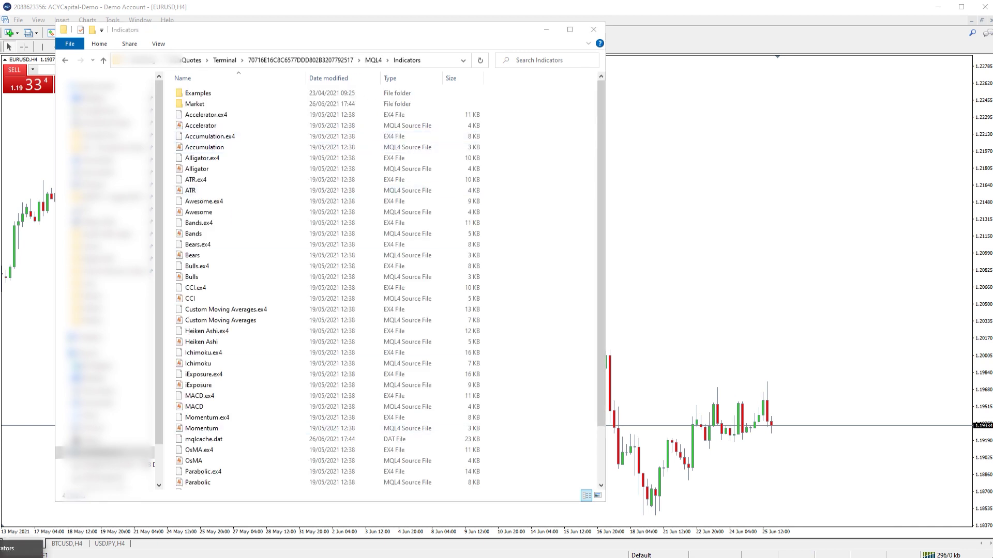
{"action": "key", "text": "alt+Tab"}
{"action": "left_click_drag", "start_coordinate": [629, 92], "coordinate": [243, 272]}
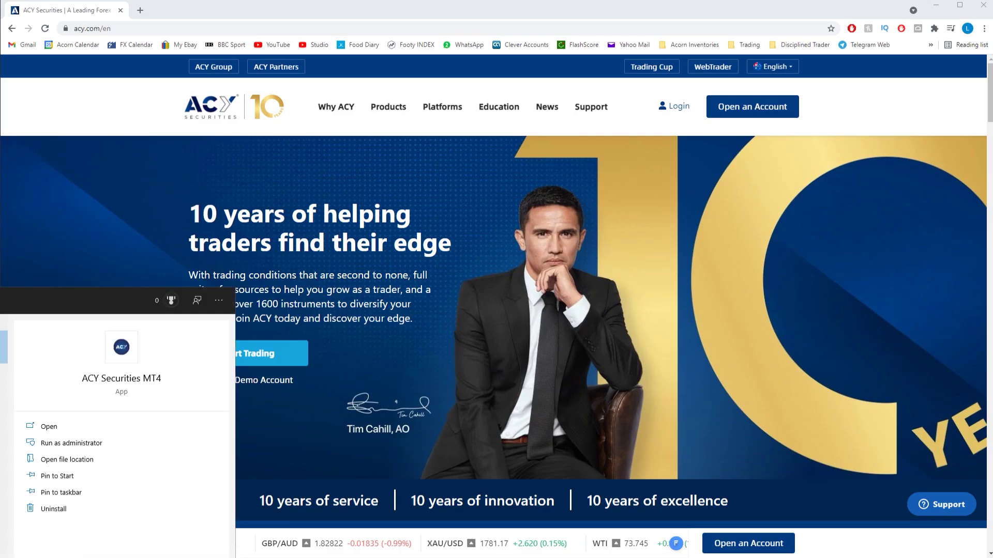
Step: Relaunch ACY Securities MT4 and confirm the P4L CandleTime indicator on the chart
{"action": "key", "text": "Return"}
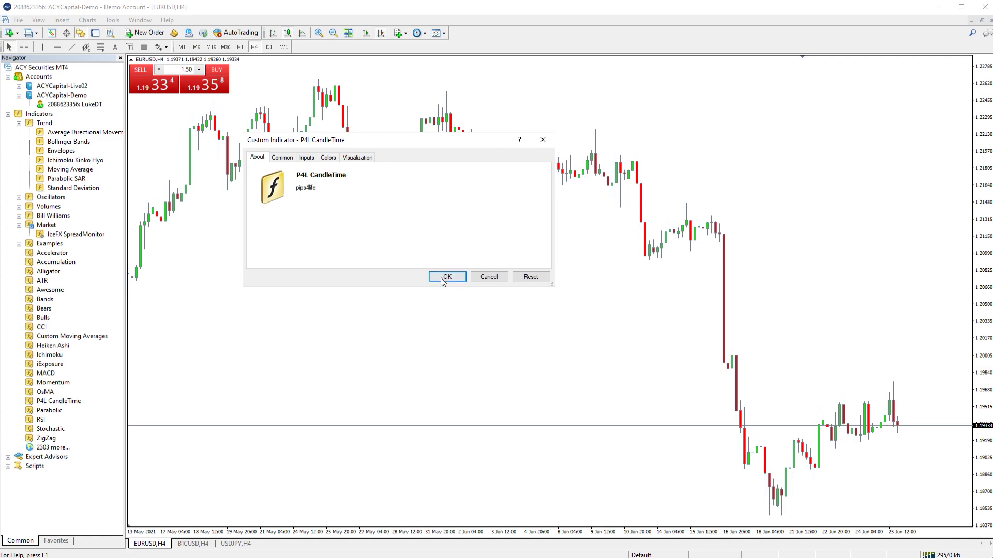
{"action": "left_click", "coordinate": [443, 278]}
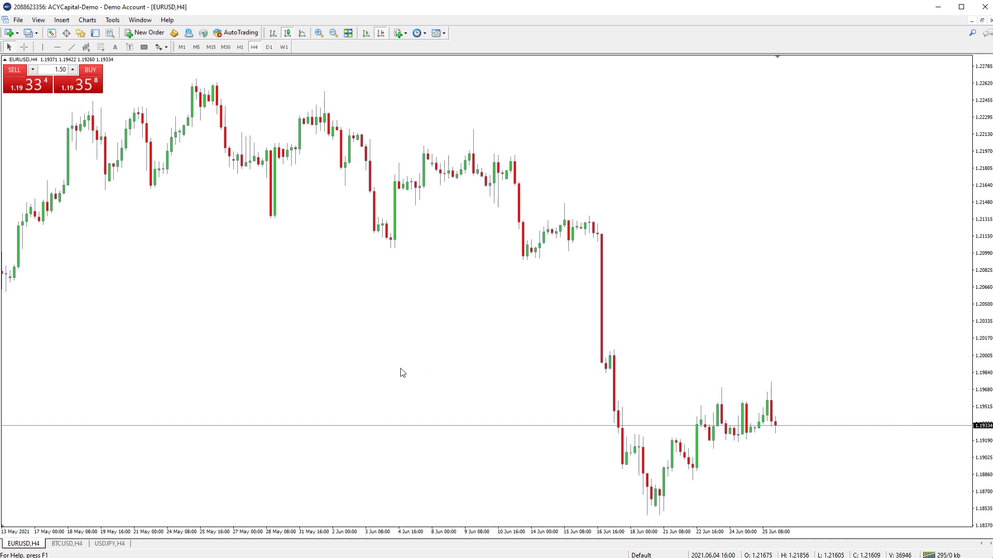
Step: Add P4L CandleTime to the Navigator Favorites, leaving it as the list's only entry
{"action": "key", "text": "ctrl+n"}
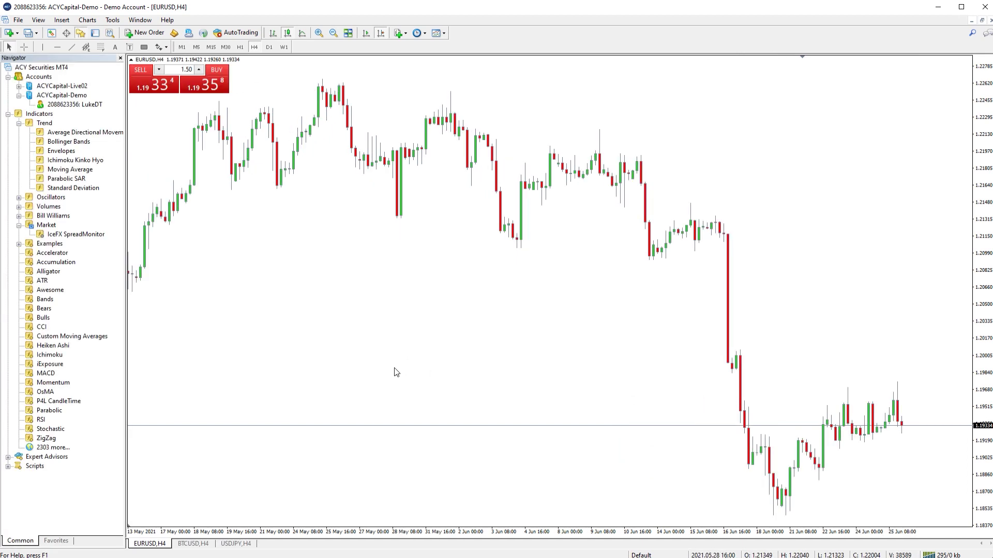
{"action": "right_click", "coordinate": [54, 403]}
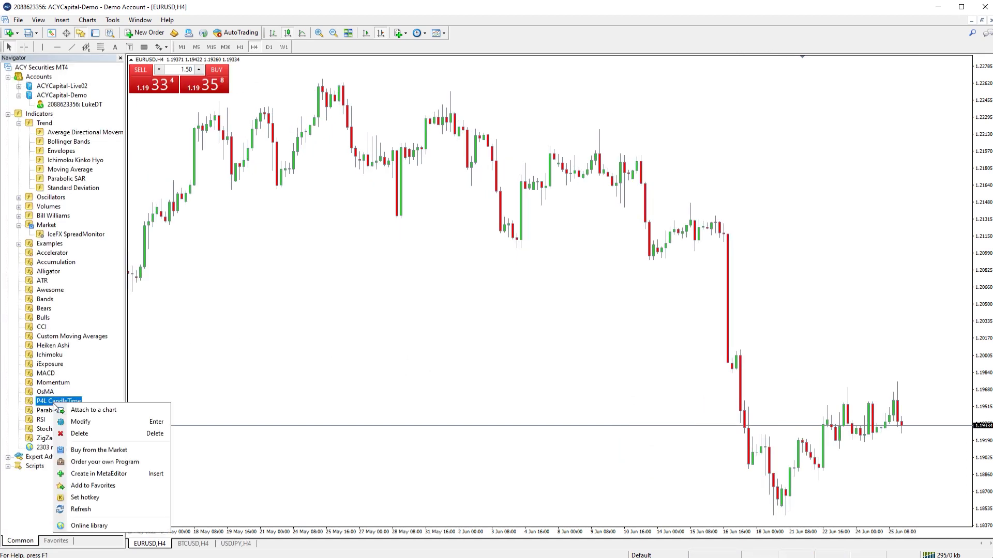
{"action": "left_click", "coordinate": [93, 485]}
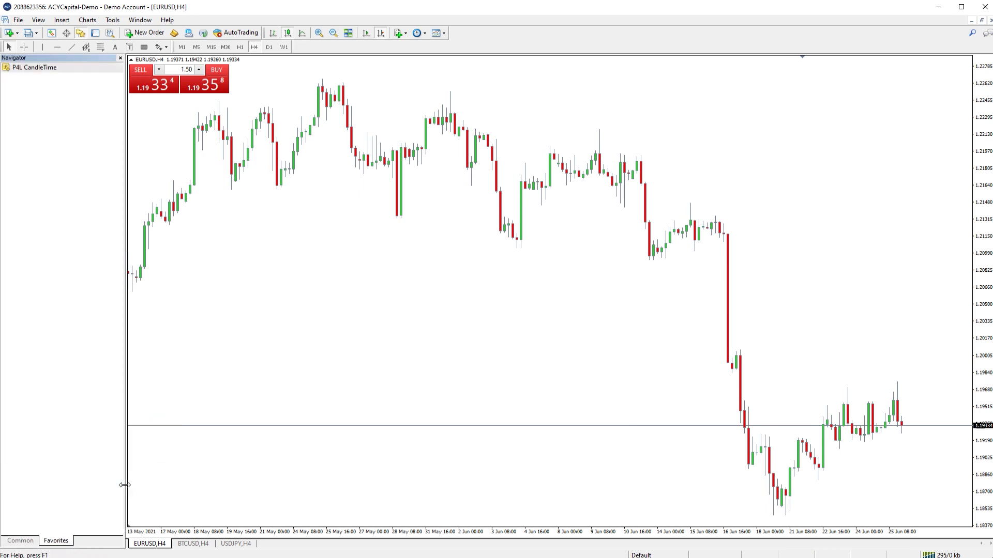
{"action": "left_click", "coordinate": [21, 541]}
{"action": "left_click", "coordinate": [56, 541]}
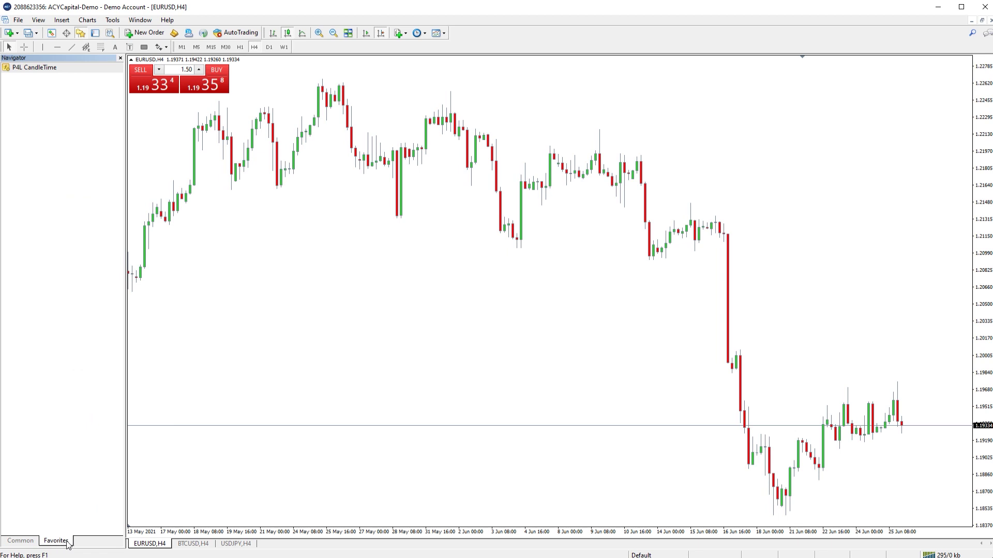